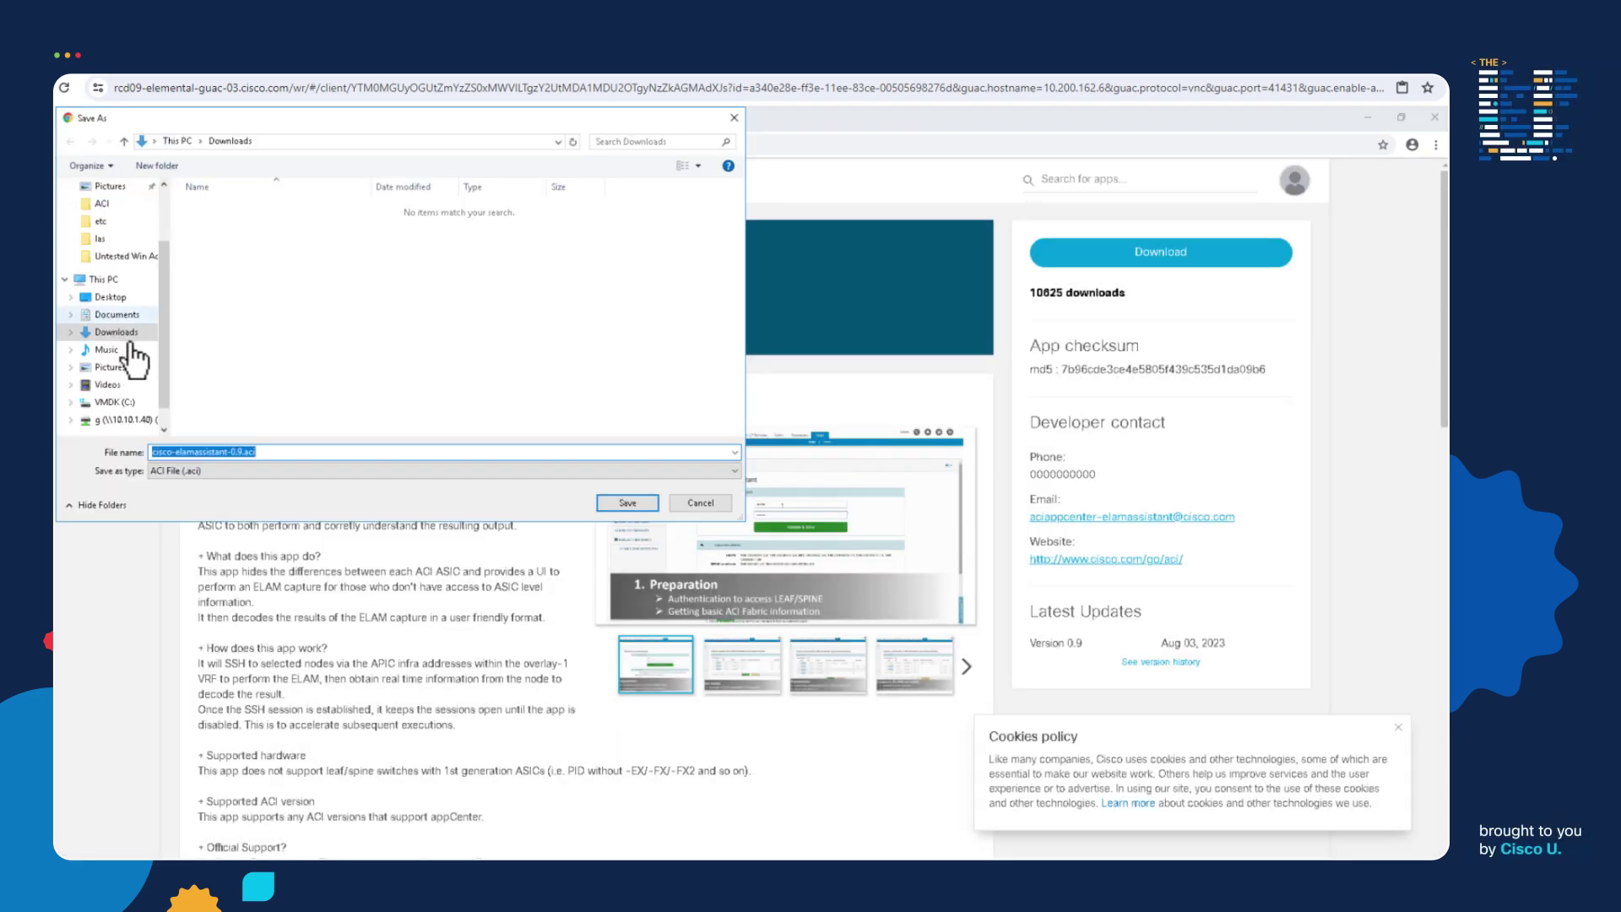
# - Save the cisco-elamassistant-0.9.aci package to the Downloads folder
pyautogui.click(631, 506)
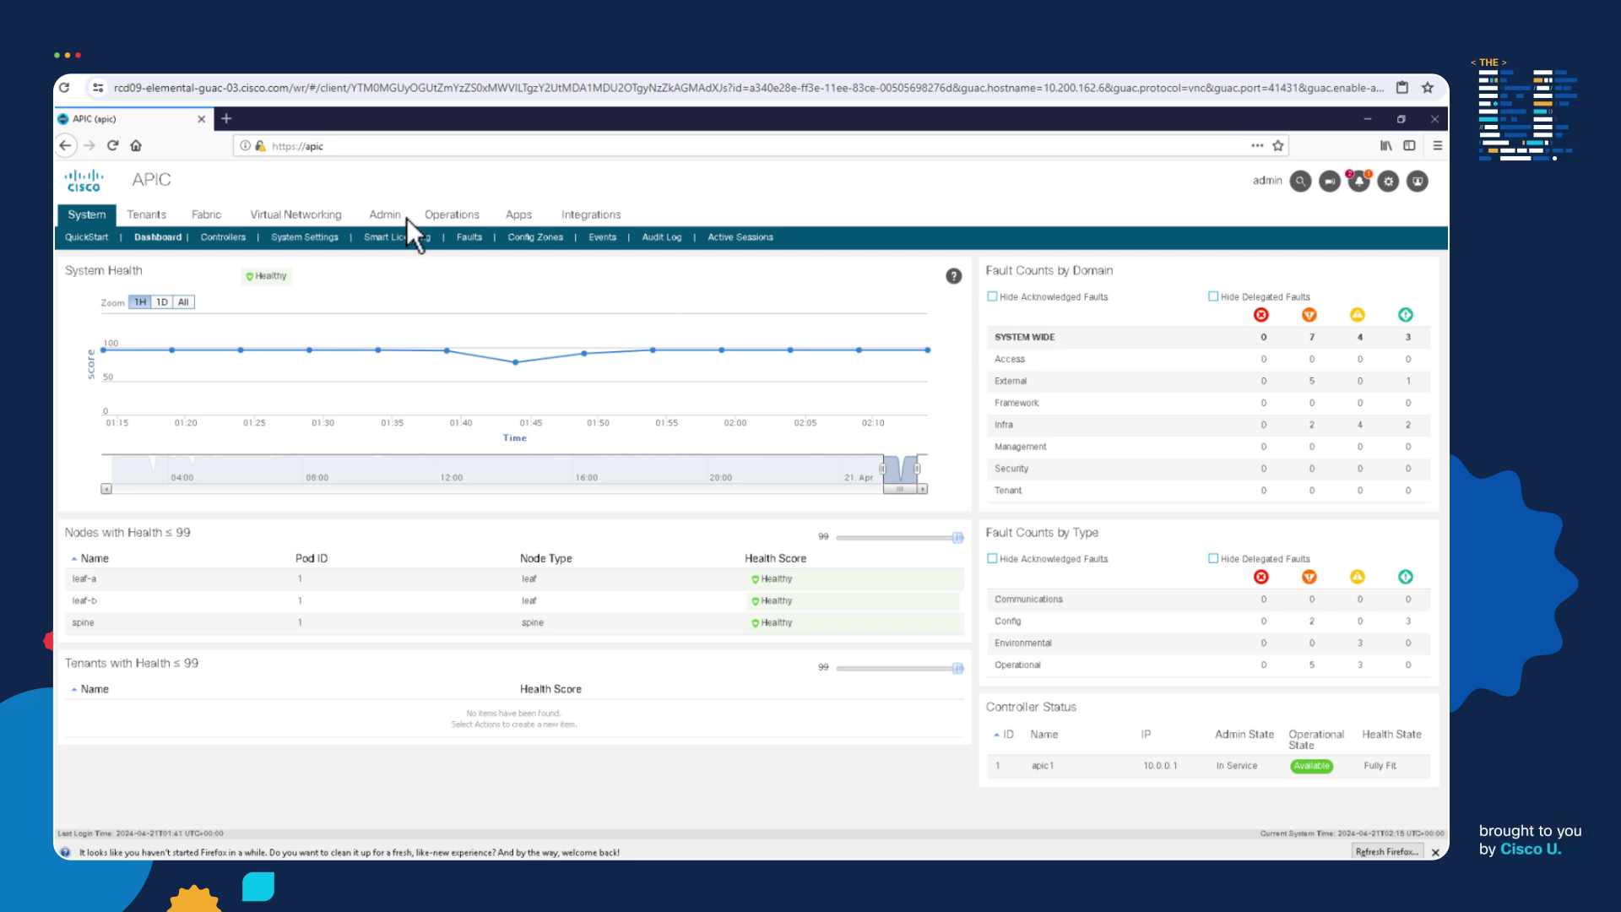
# - Upload cisco-elamassistant-0.9.aci from Downloads as a new installed APIC application
pyautogui.click(525, 217)
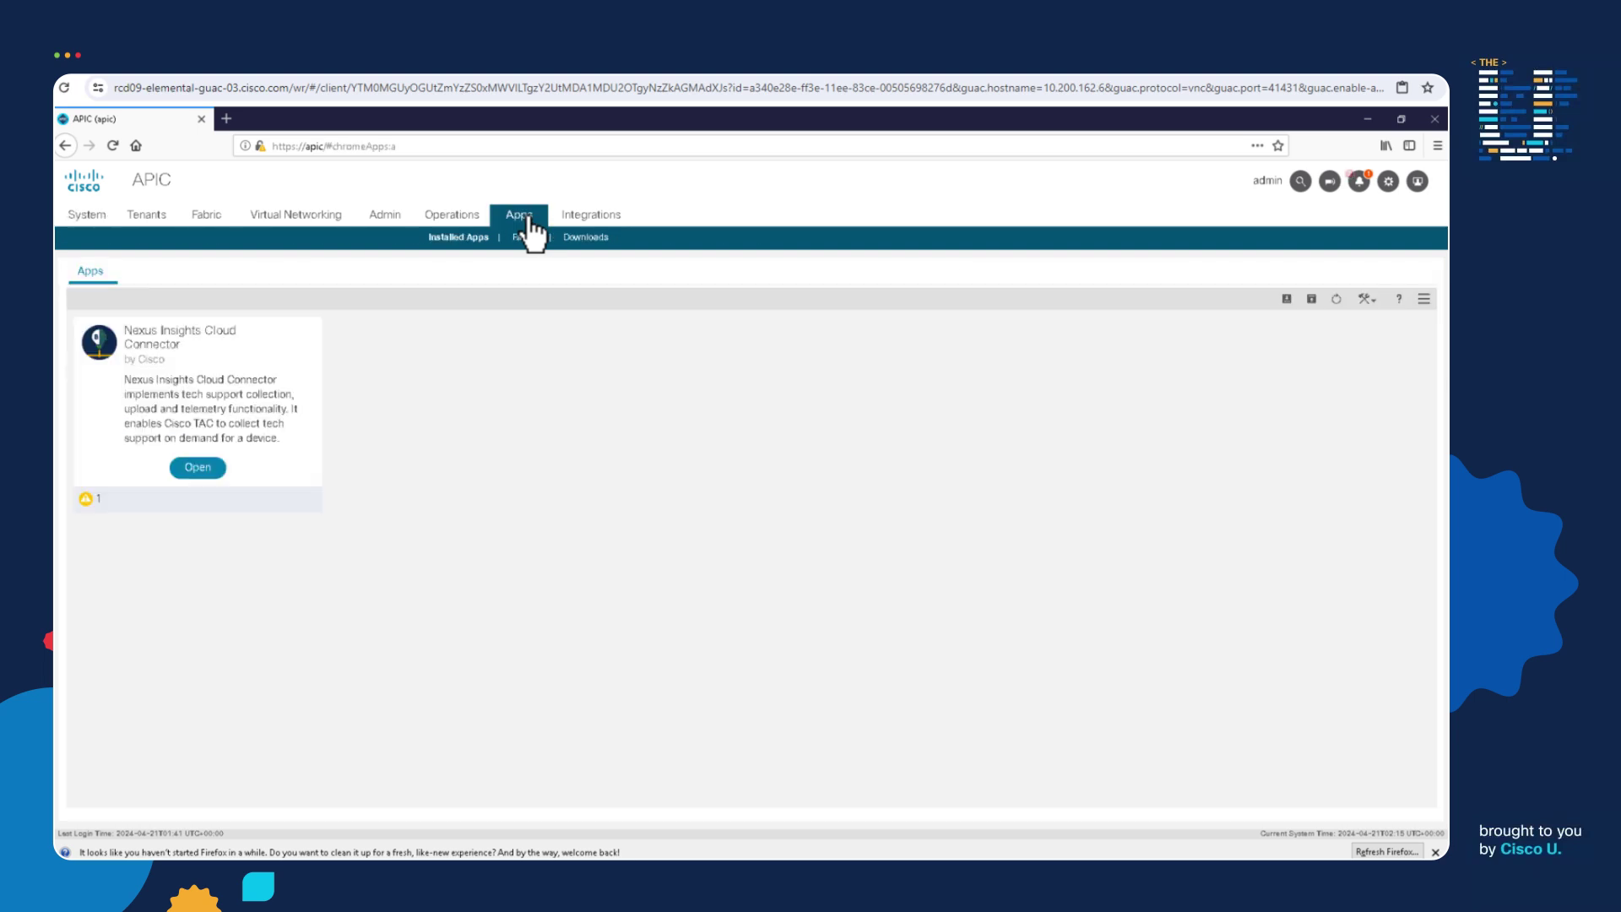
pyautogui.click(1311, 299)
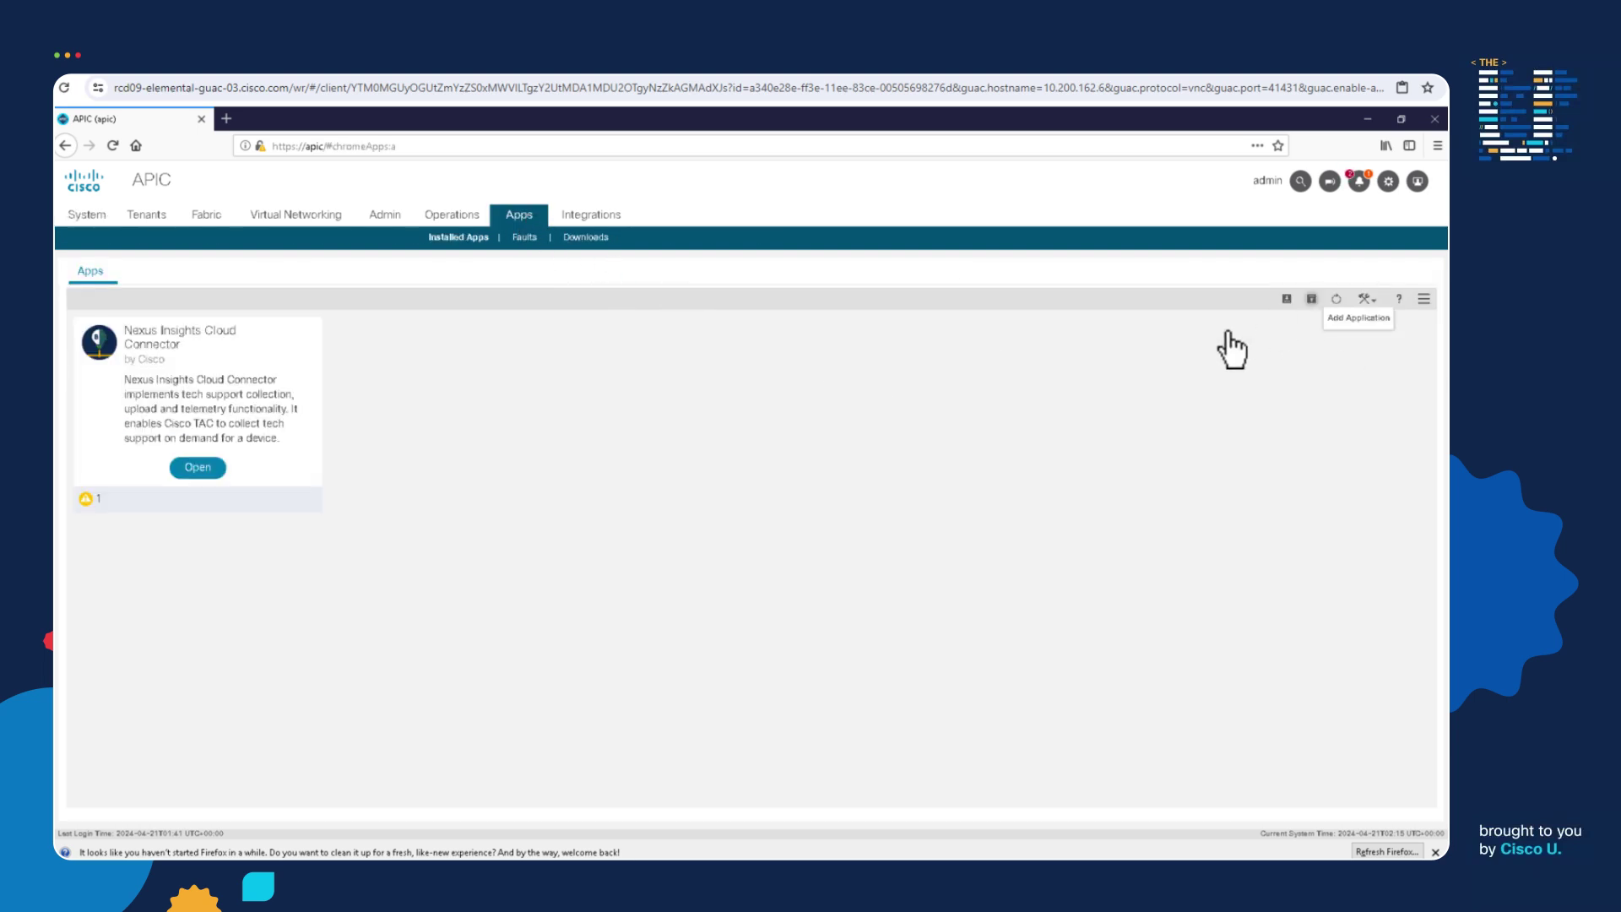
pyautogui.click(850, 517)
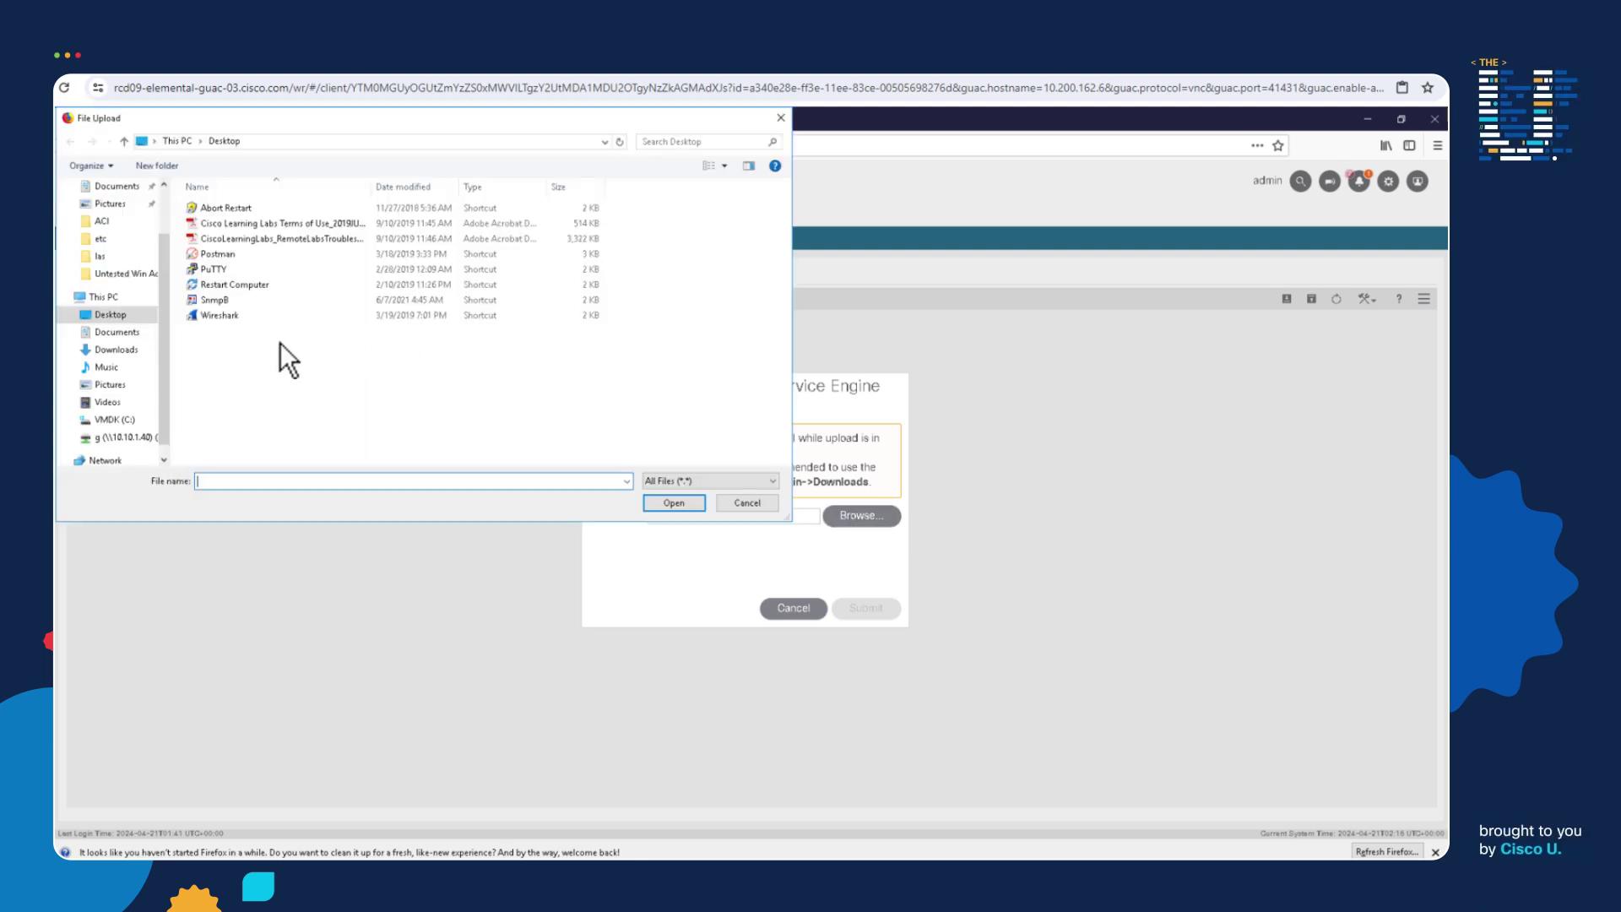
pyautogui.click(111, 350)
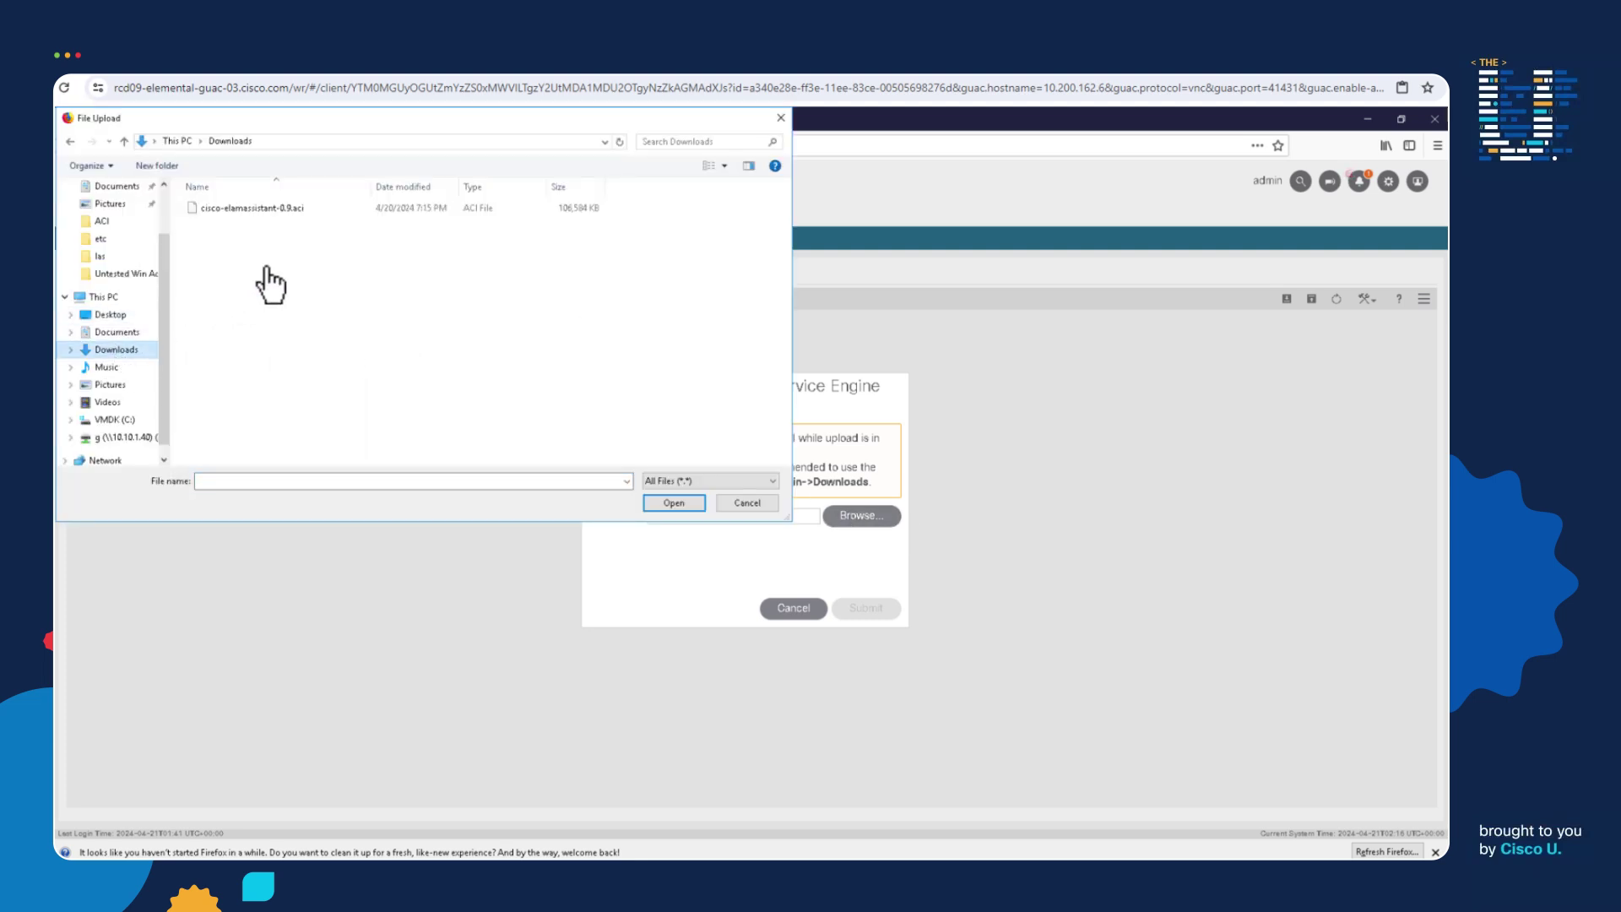
pyautogui.click(282, 207)
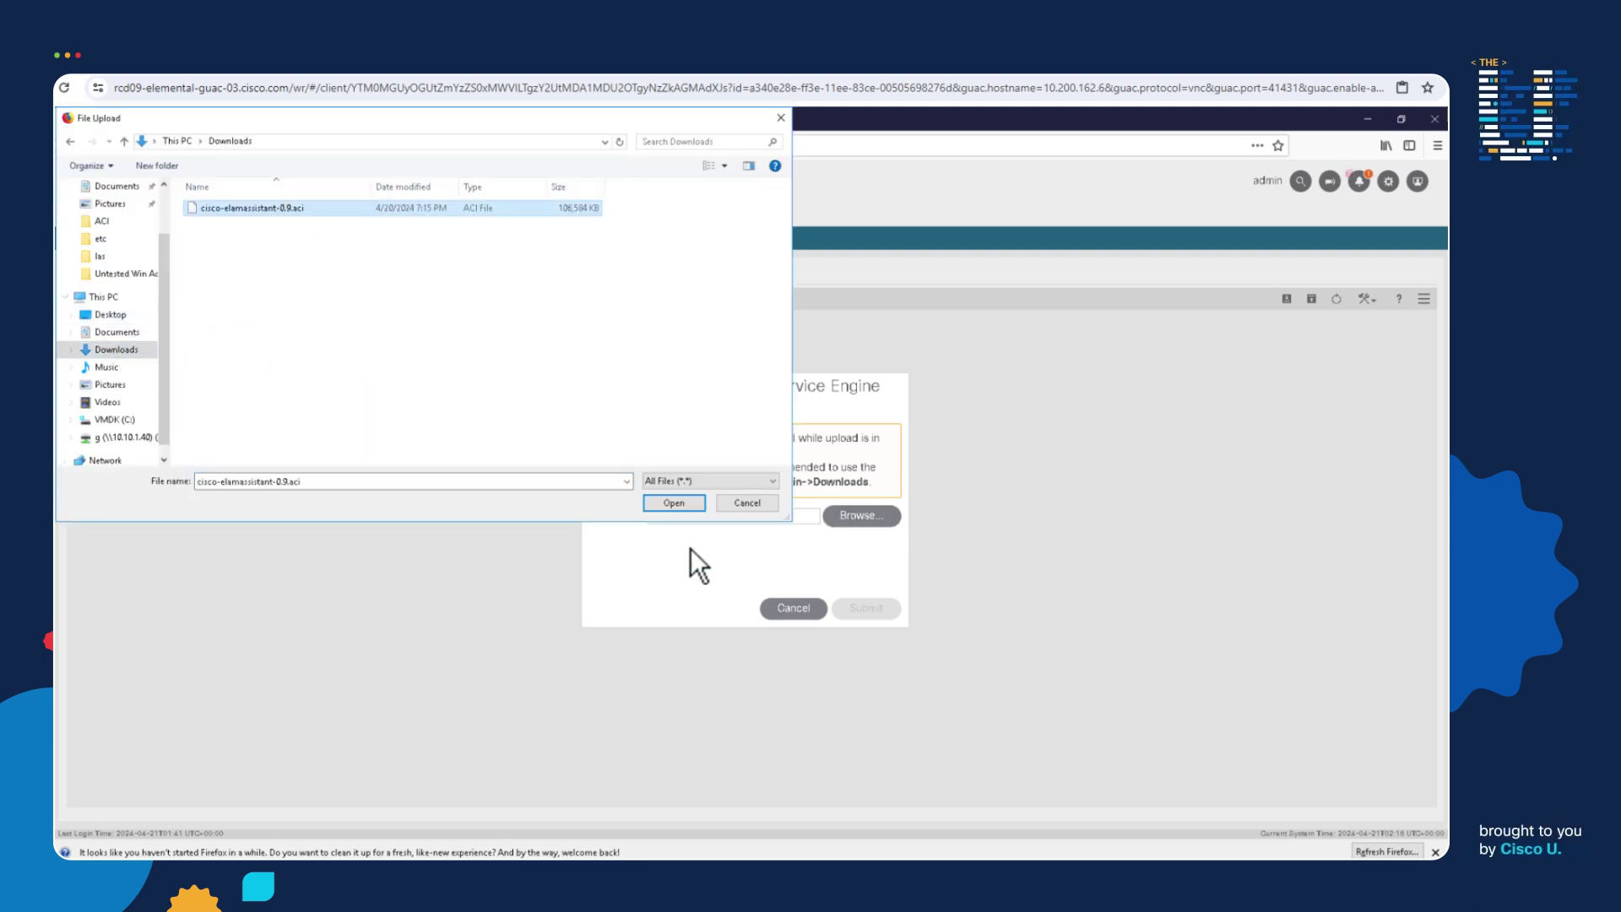
pyautogui.click(666, 507)
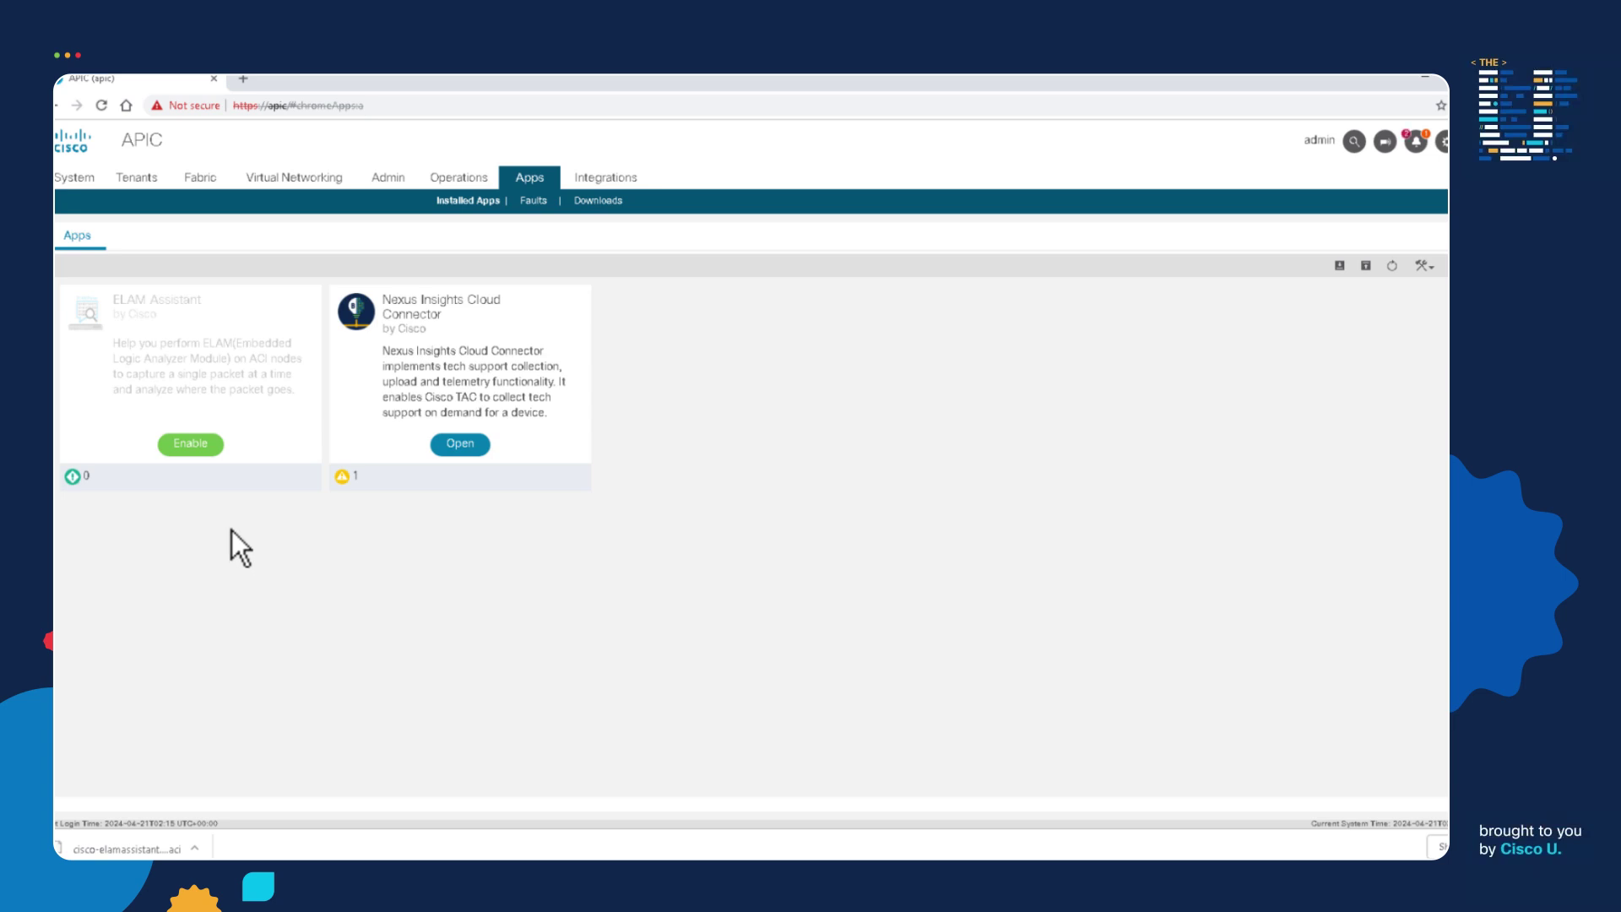
# - Enable and open the ELAM Assistant app, then start its initialization
pyautogui.click(191, 443)
pyautogui.click(776, 638)
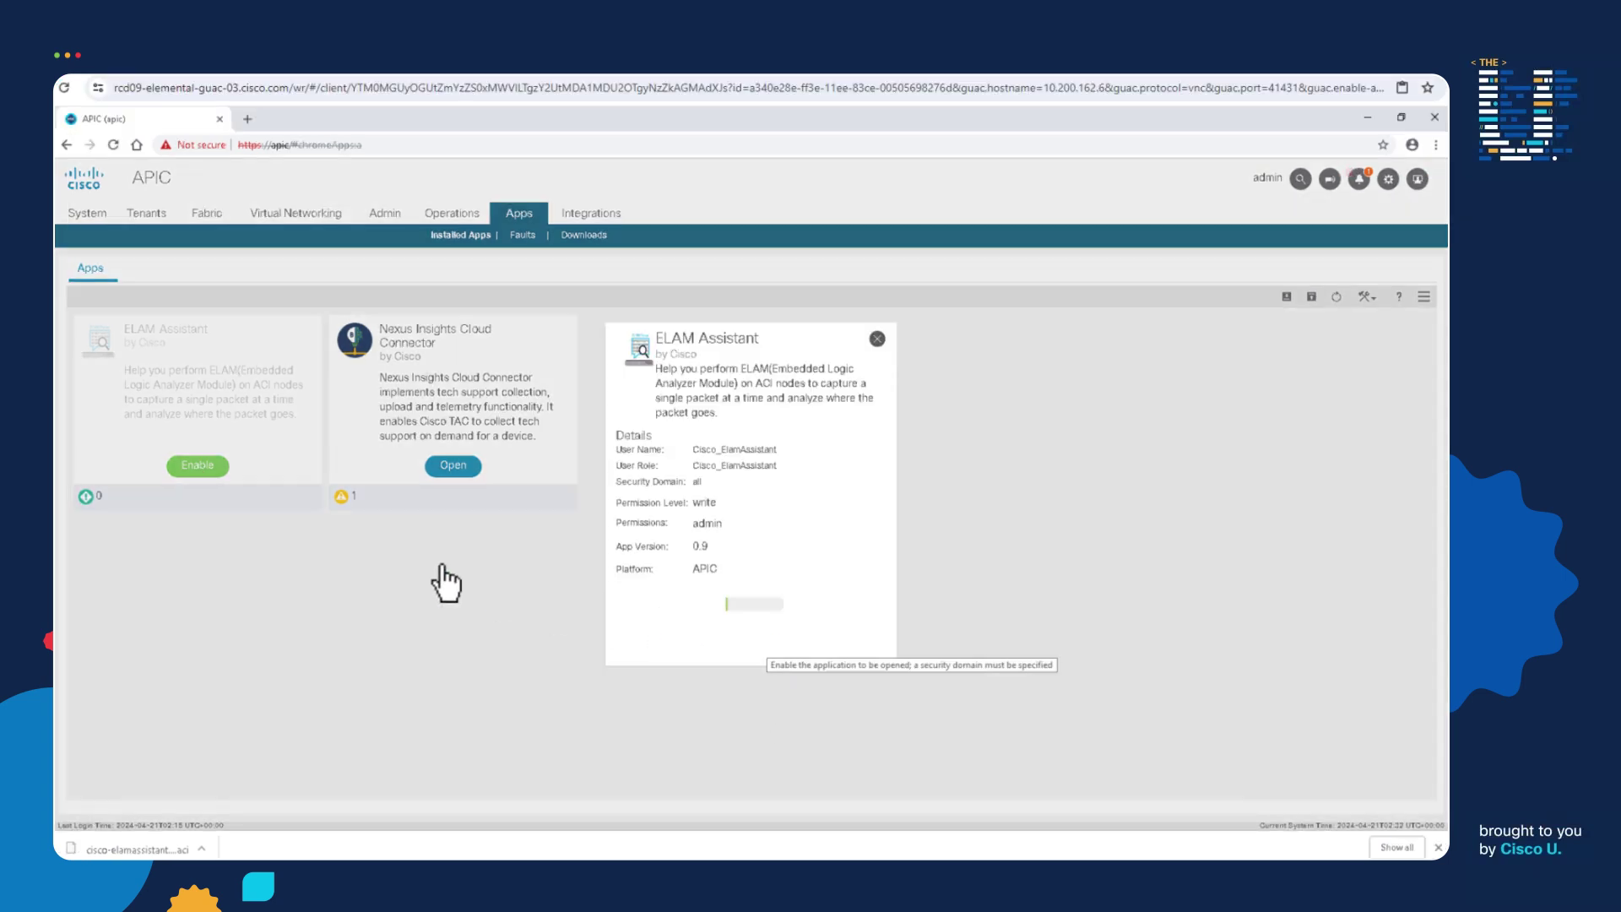
pyautogui.click(199, 469)
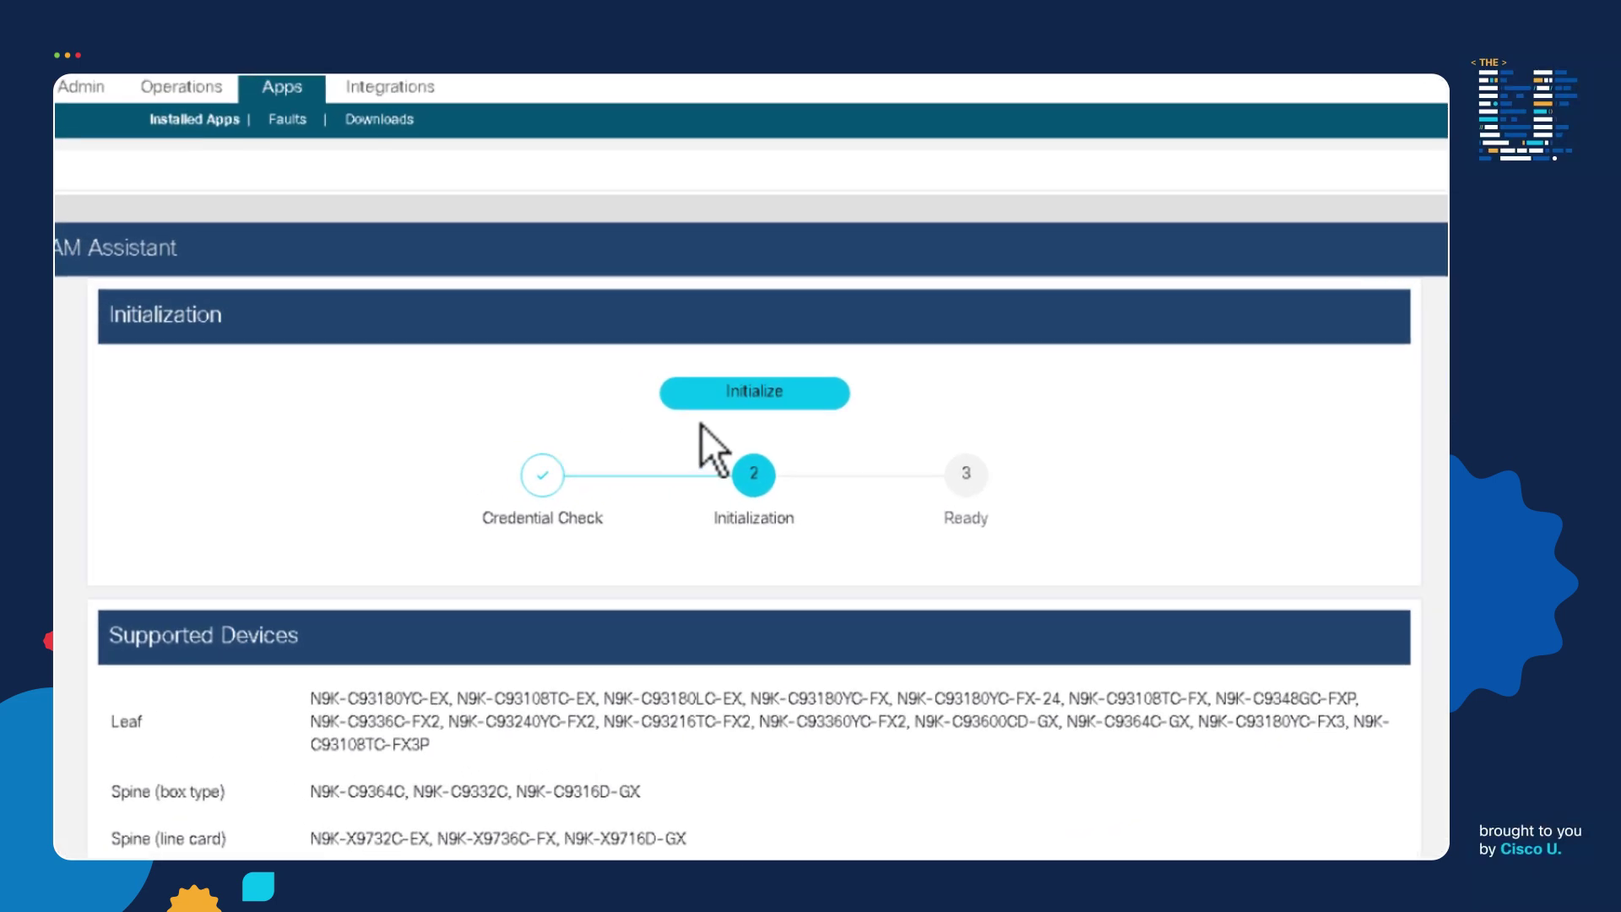
pyautogui.click(751, 395)
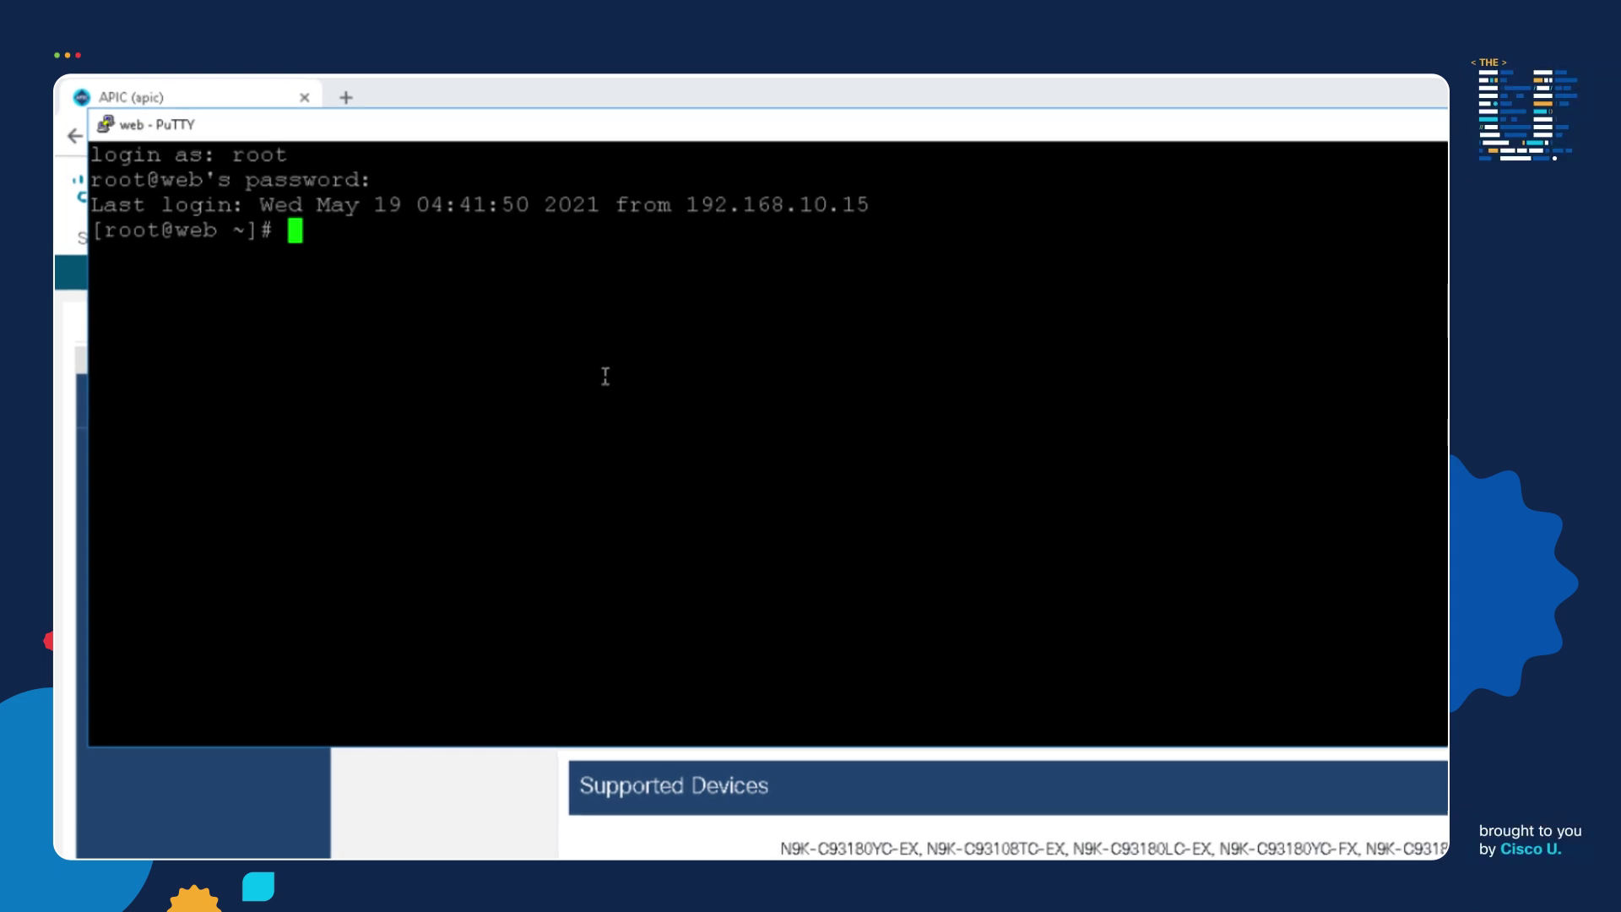
# - Ping app from web with 0% loss, then try ssh app and cancel it
pyautogui.write('ping app')
pyautogui.press('Return')
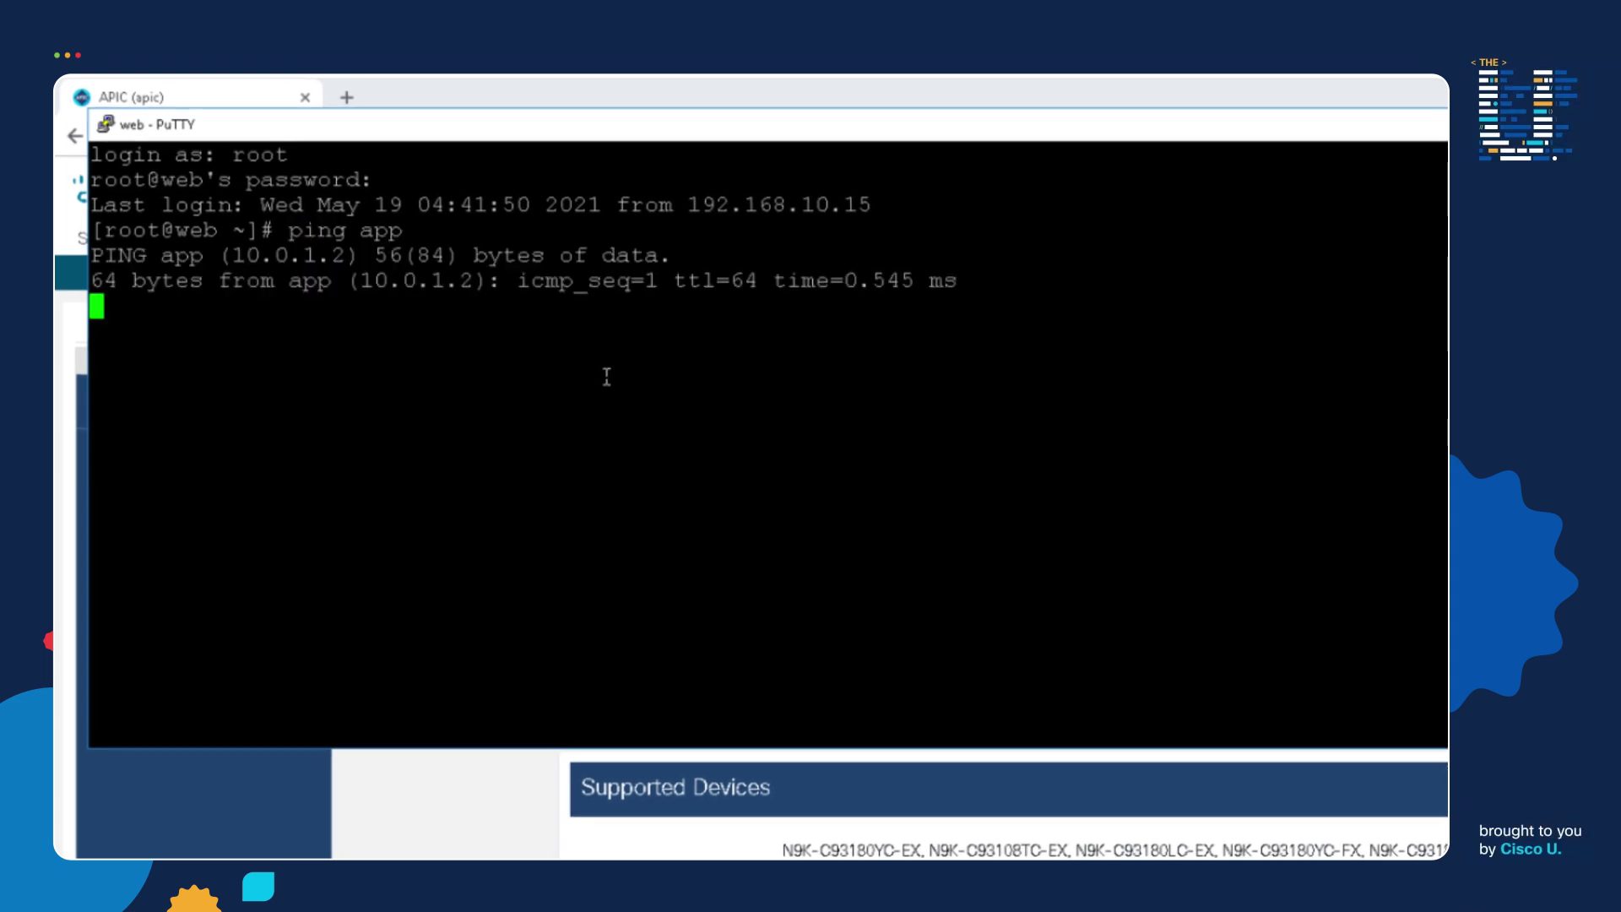
pyautogui.hotkey('ctrl', 'c')
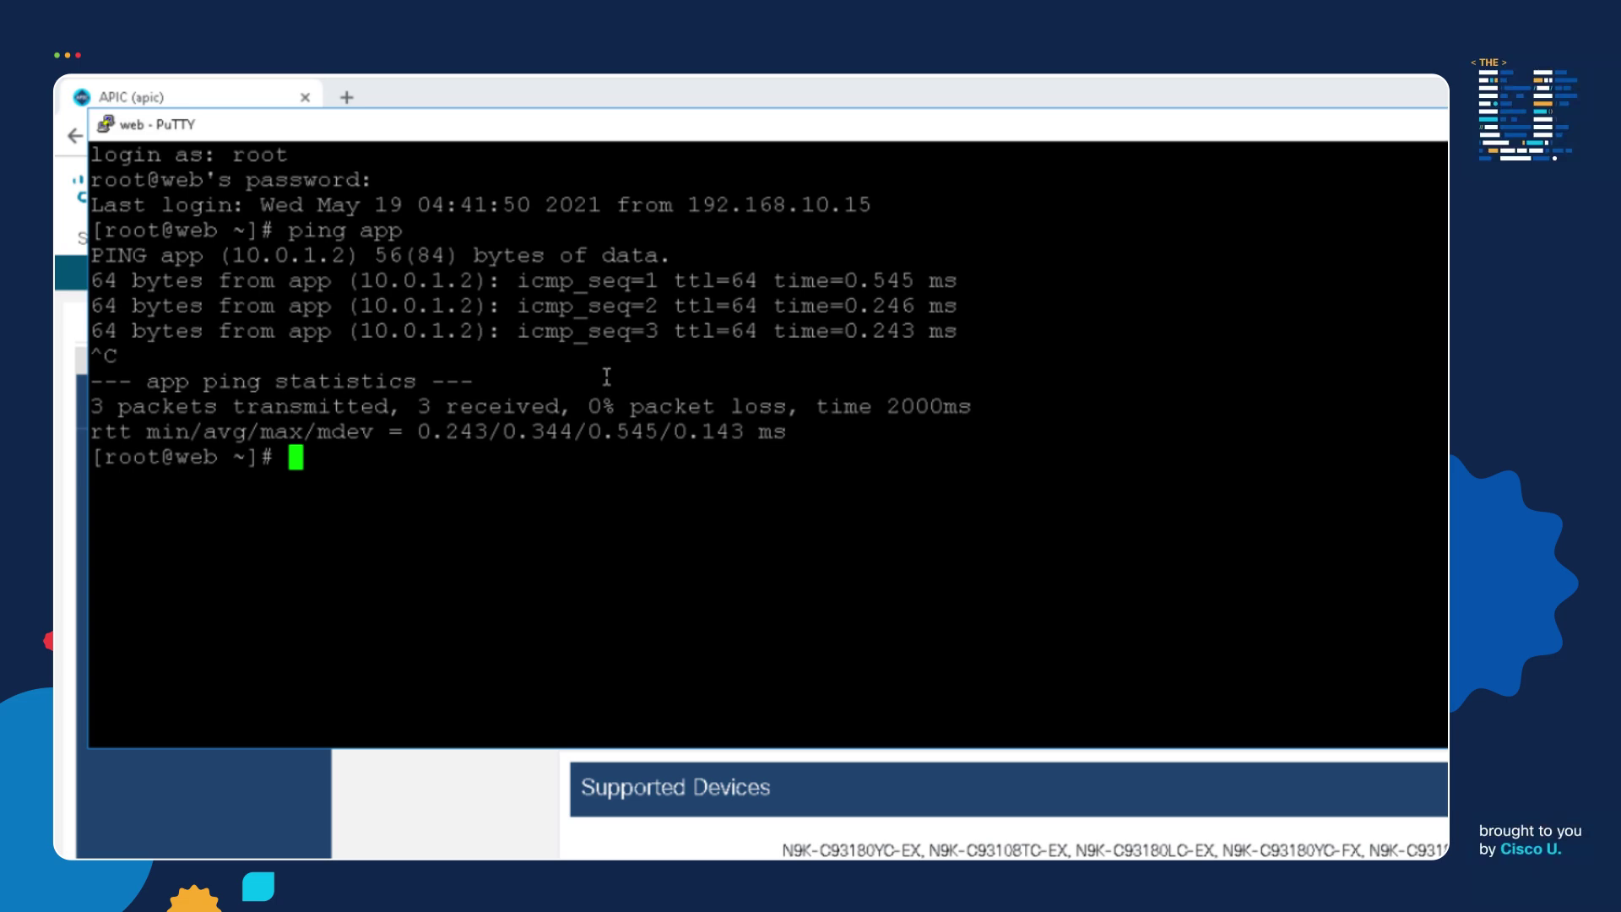
pyautogui.write('ssh app')
pyautogui.hotkey('ctrl', 'c')
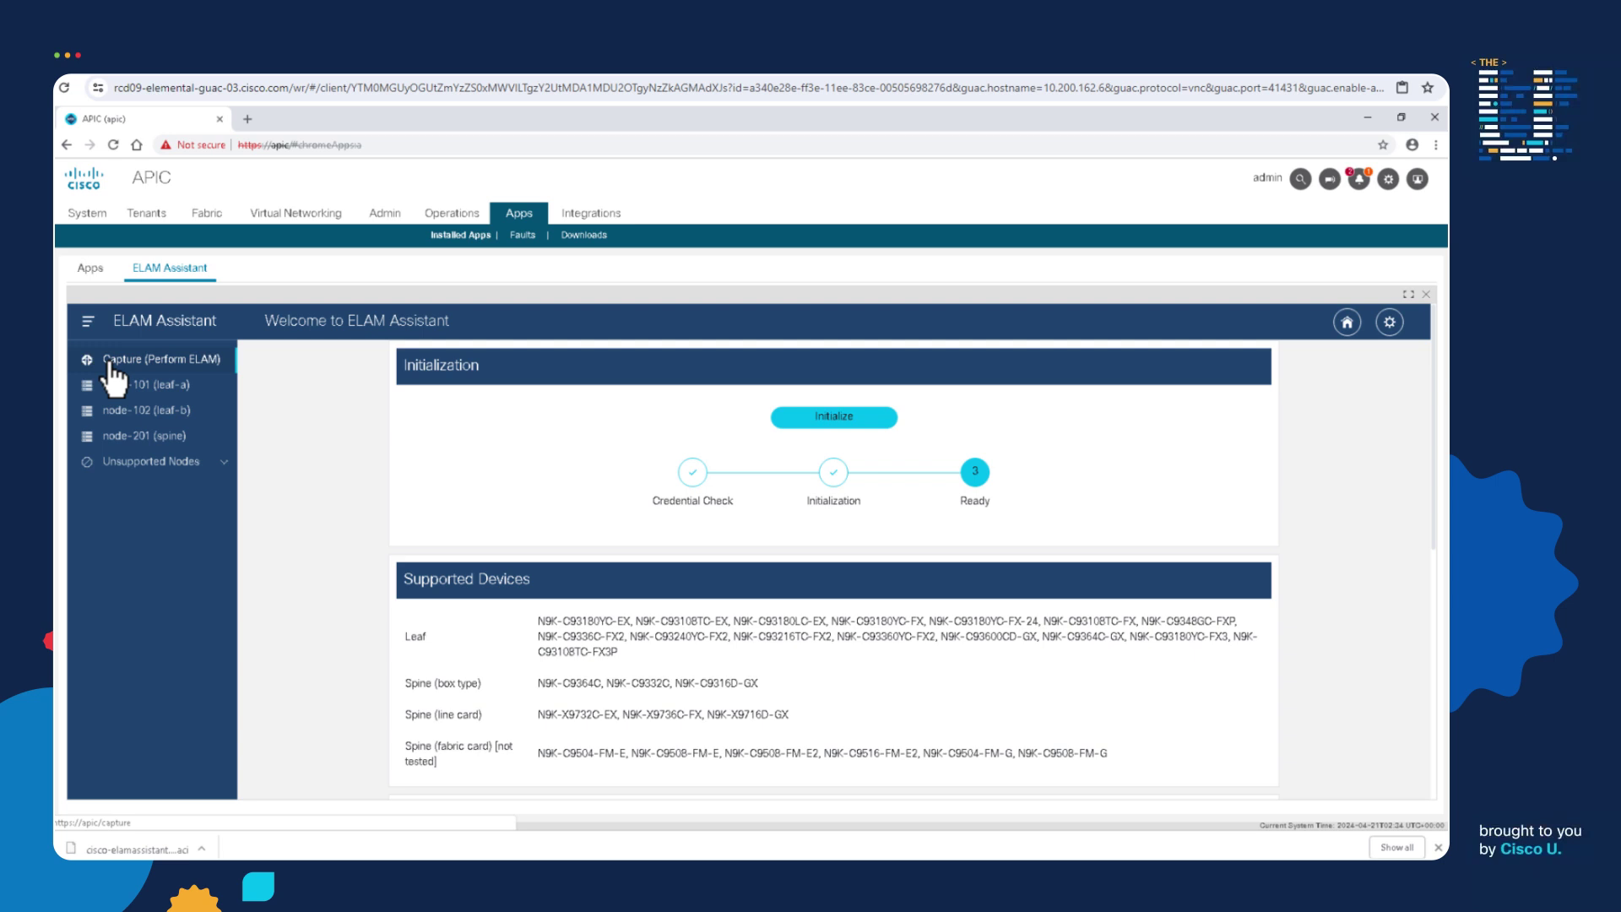
# - Start an ELAM capture on node-101 (leaf-a) and list the packet match fields
pyautogui.click(111, 371)
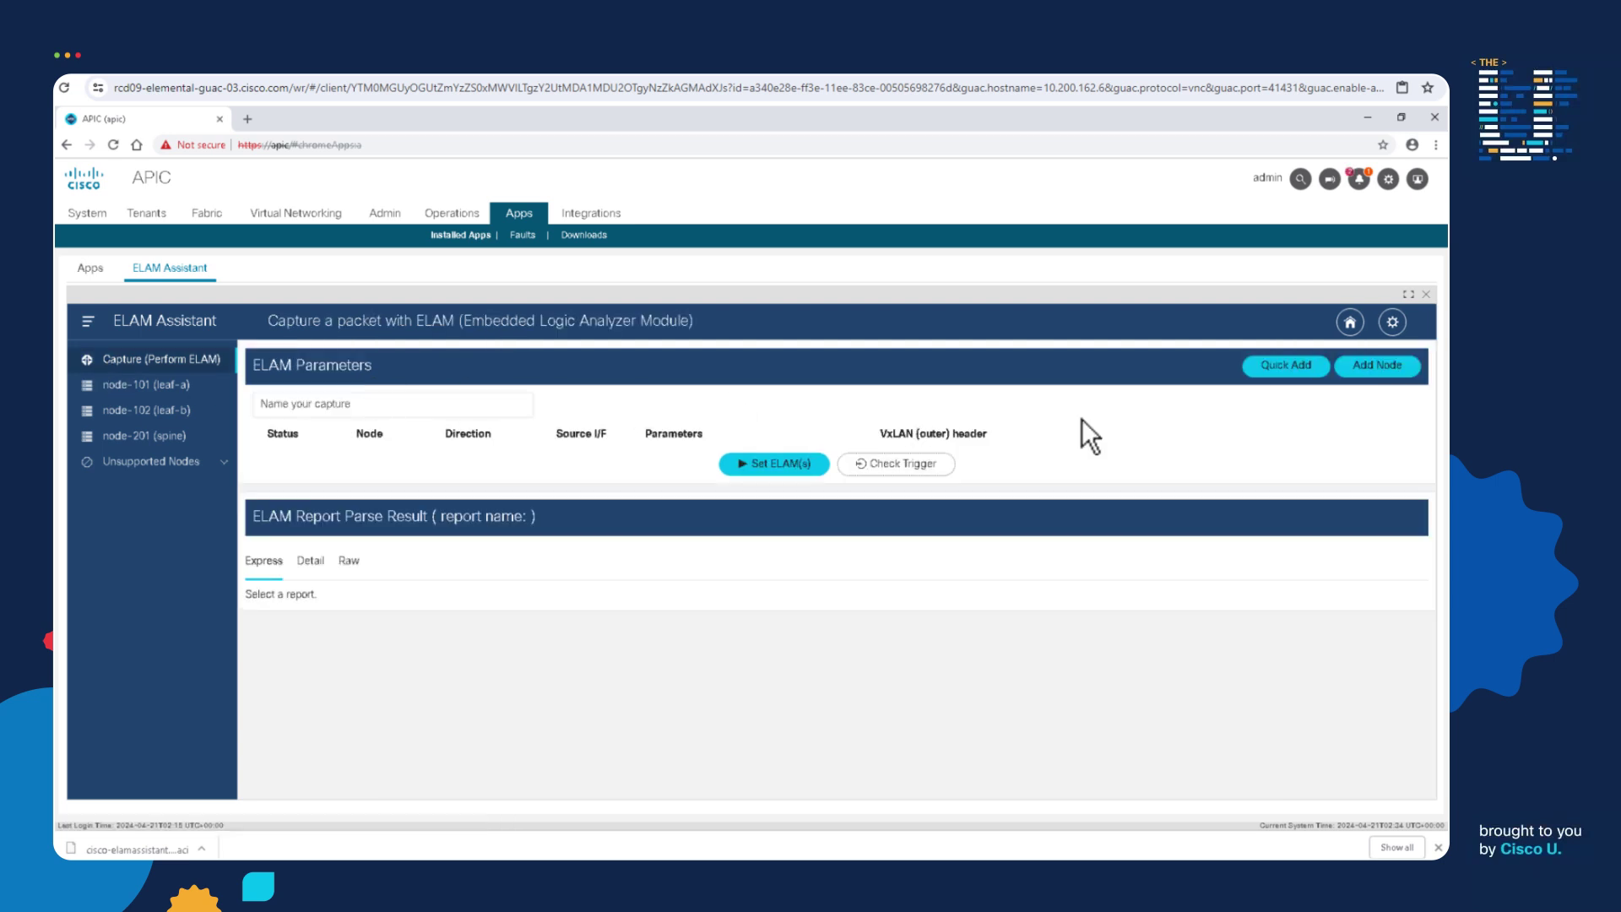
pyautogui.click(1381, 369)
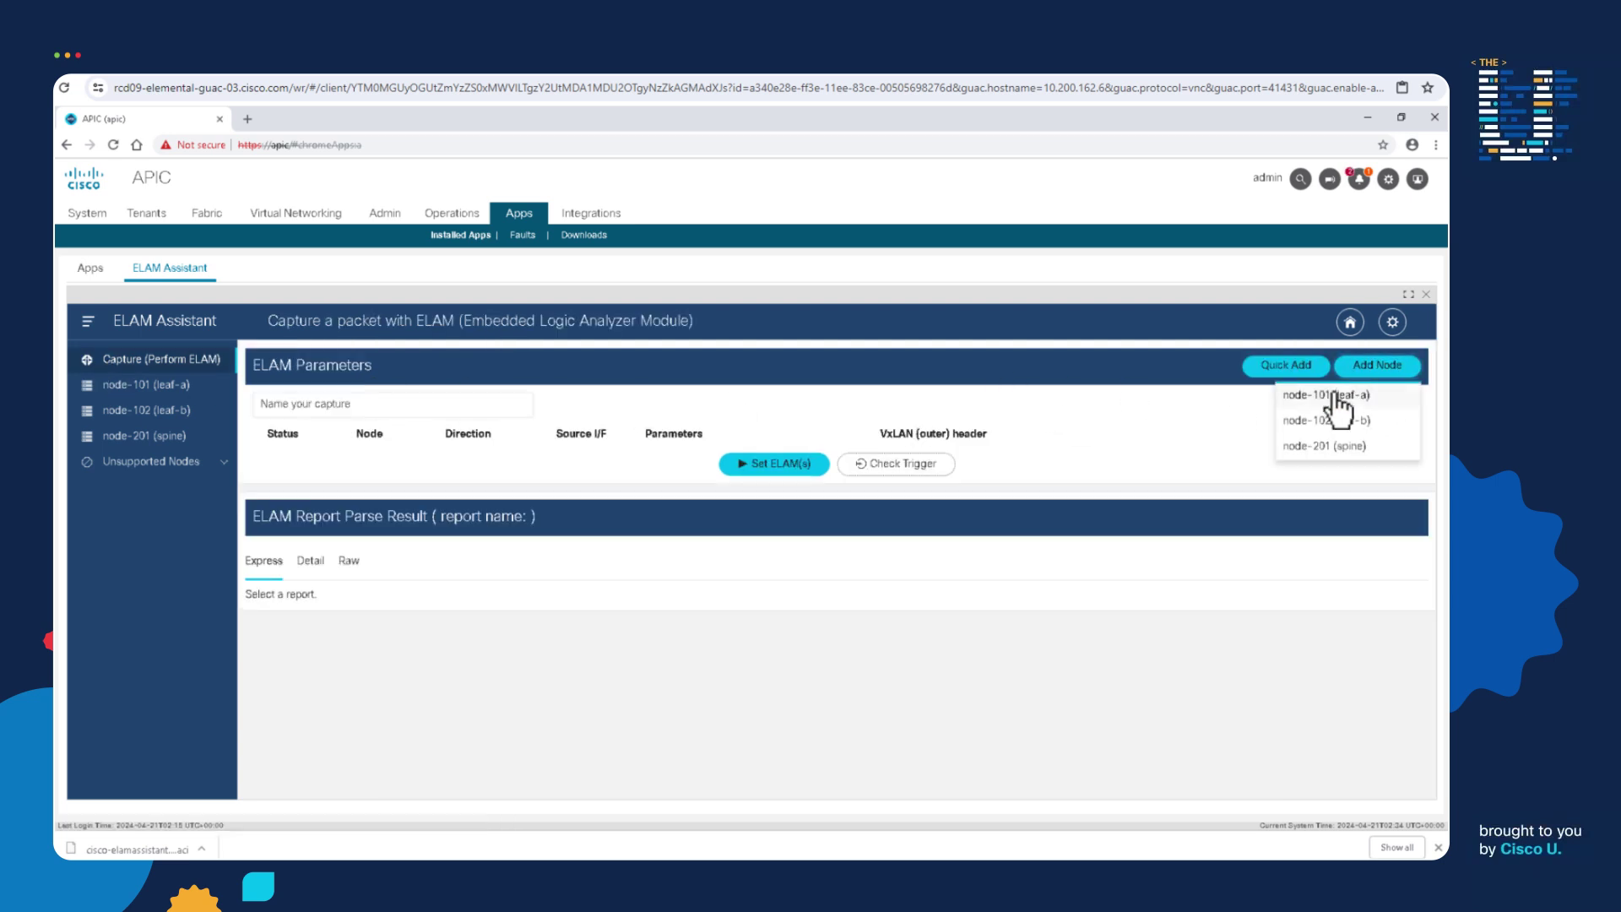
pyautogui.click(1333, 394)
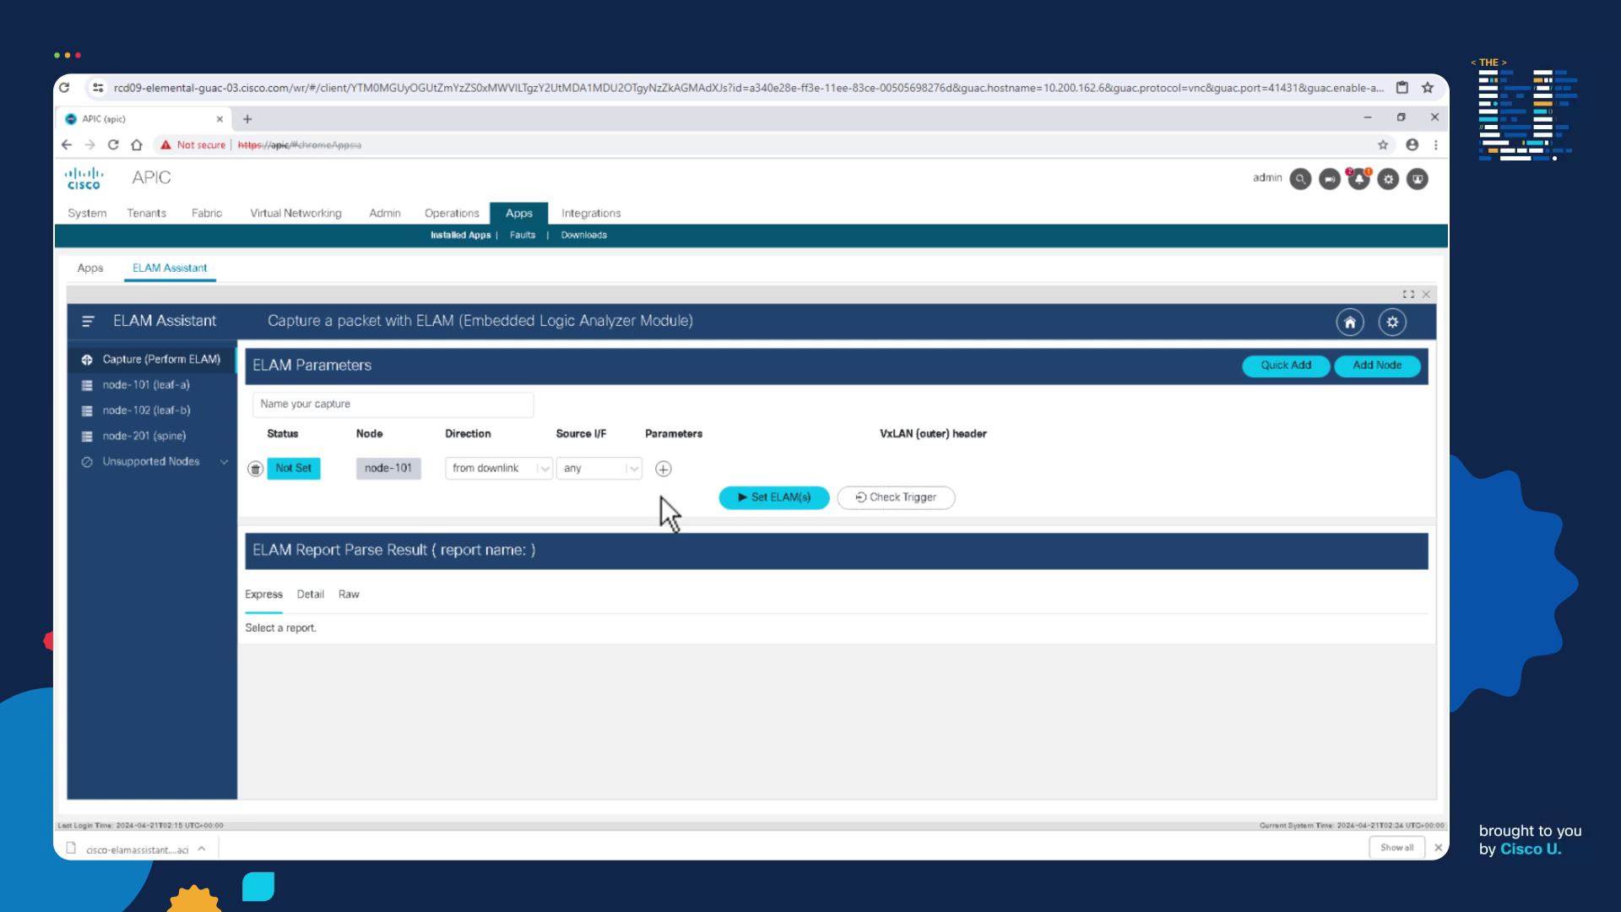
pyautogui.click(663, 469)
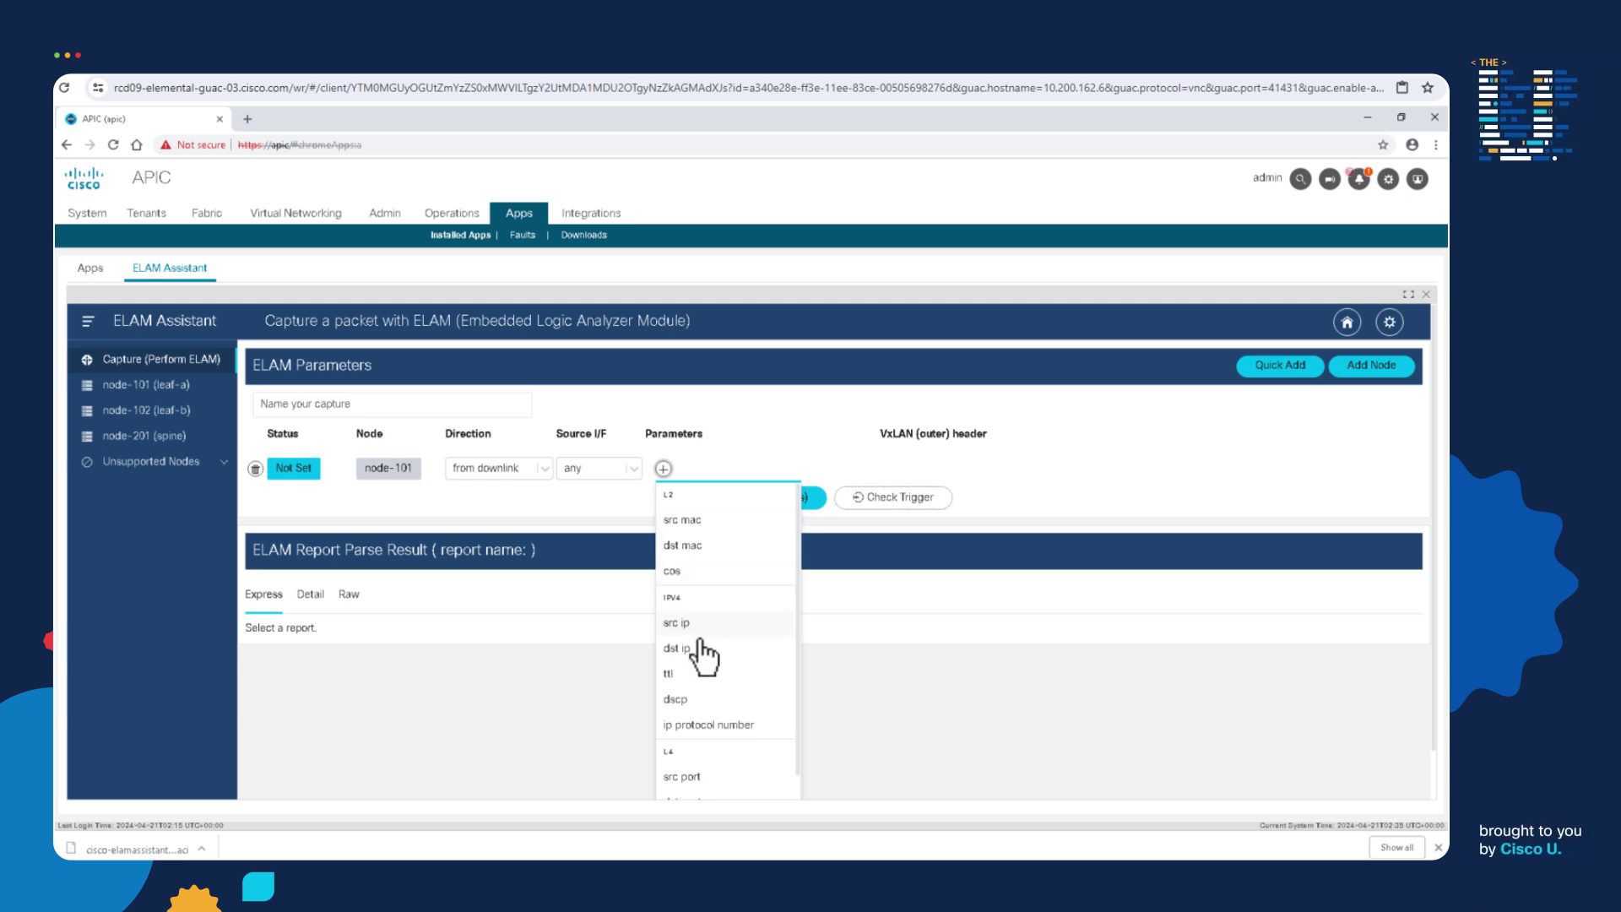
pyautogui.moveTo(800, 696); pyautogui.dragTo(798, 718)
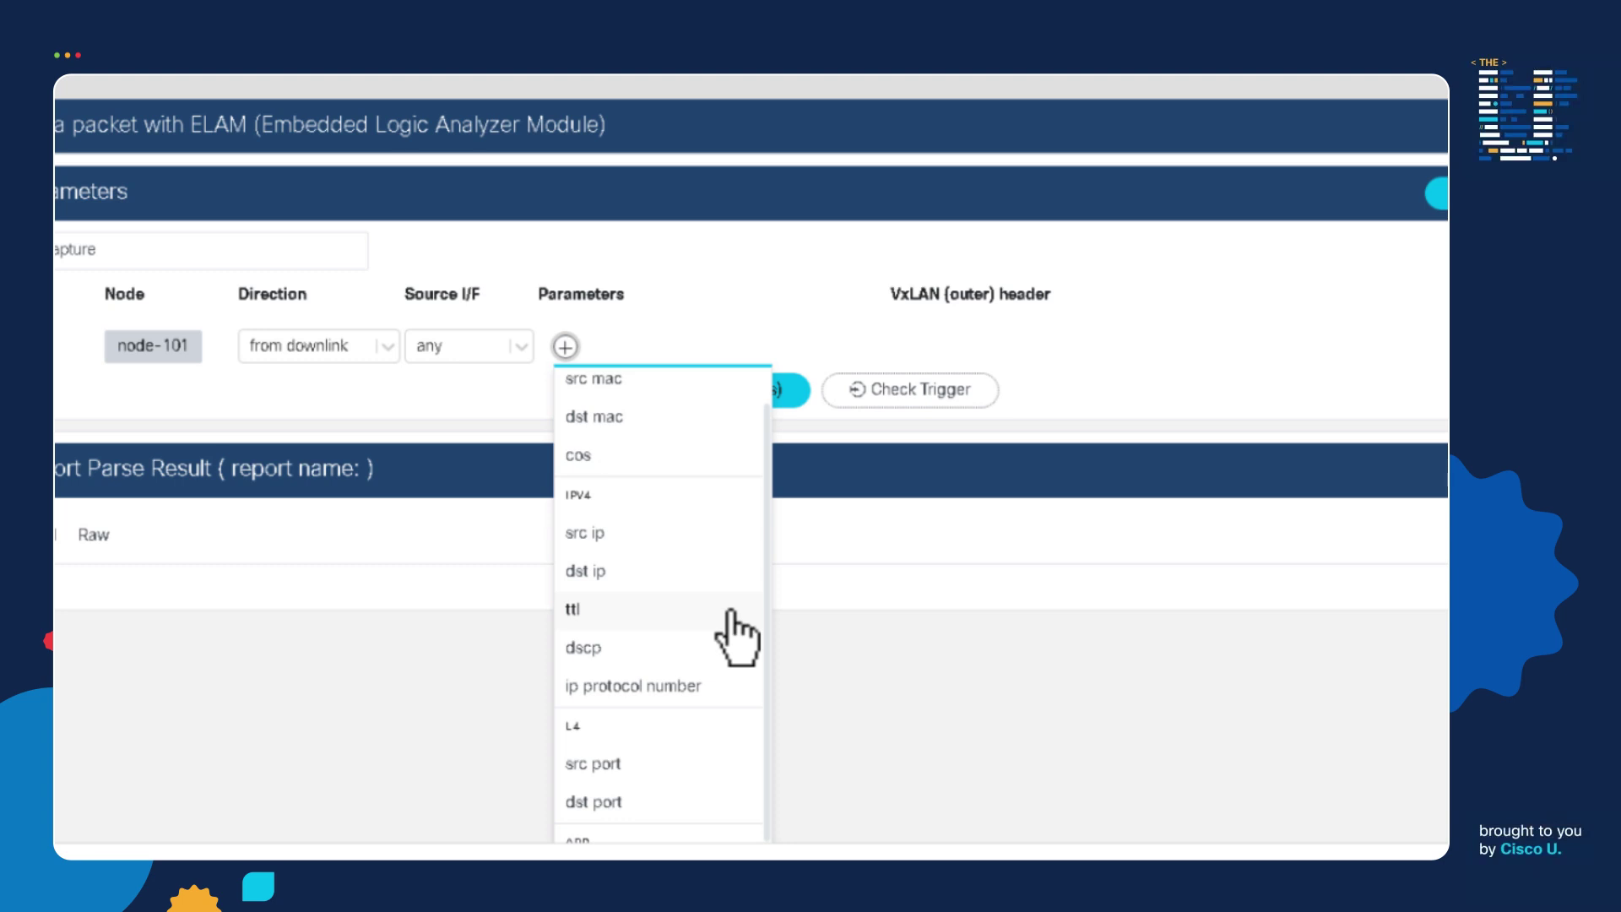
# - Match node-101's capture on dst port 22 and src ip 10.0.1.1, then set the ELAM
pyautogui.click(617, 802)
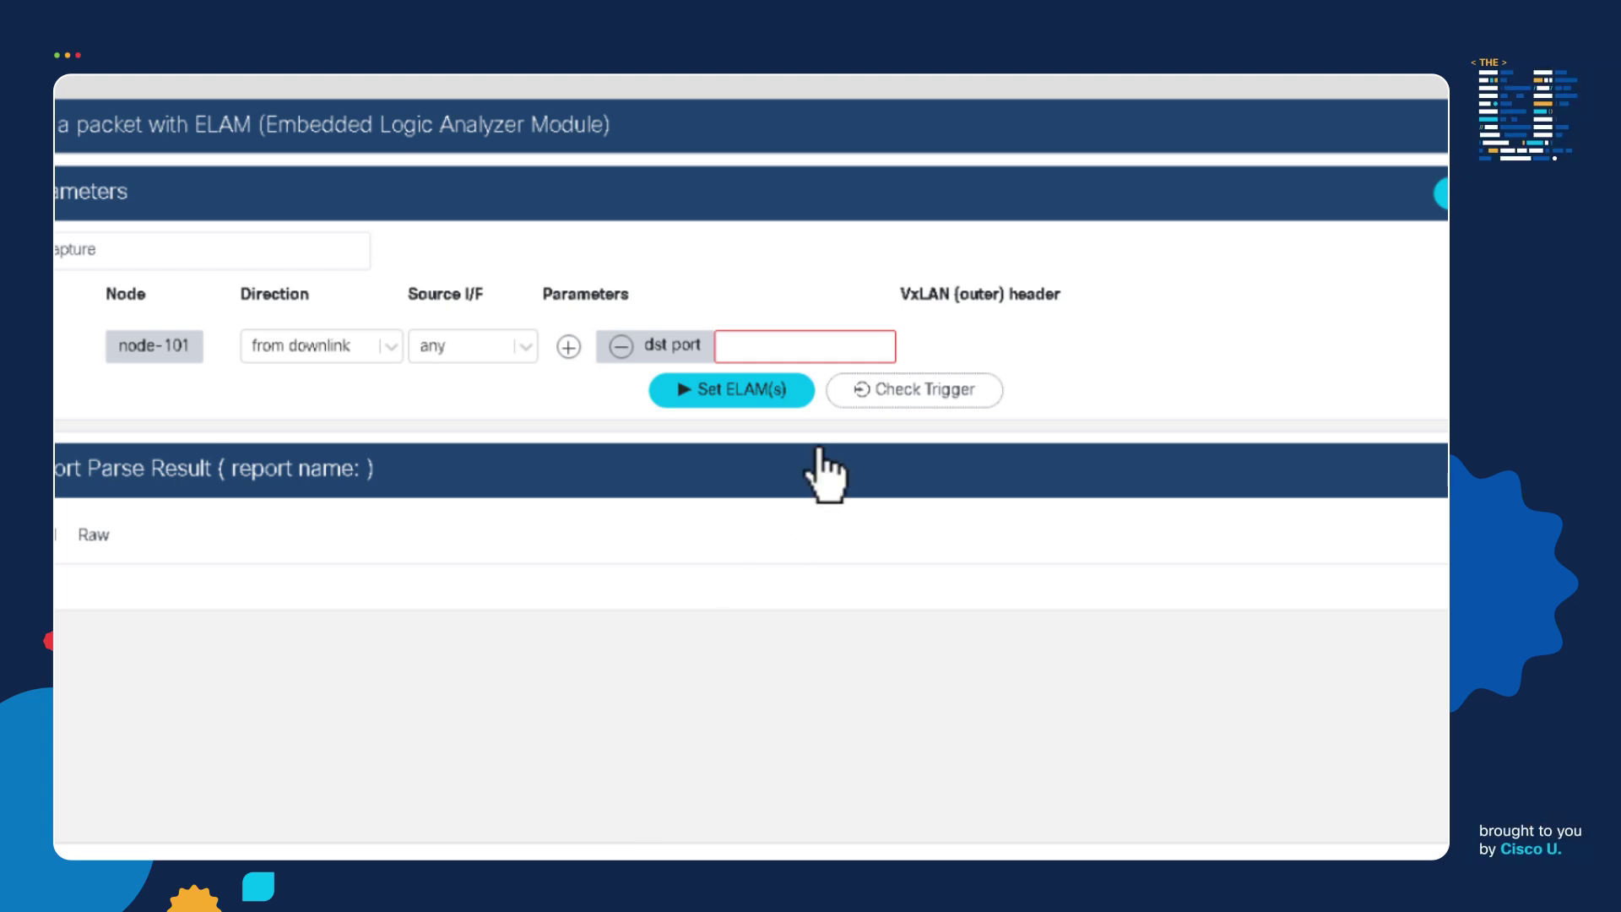
pyautogui.click(773, 341)
pyautogui.write('22')
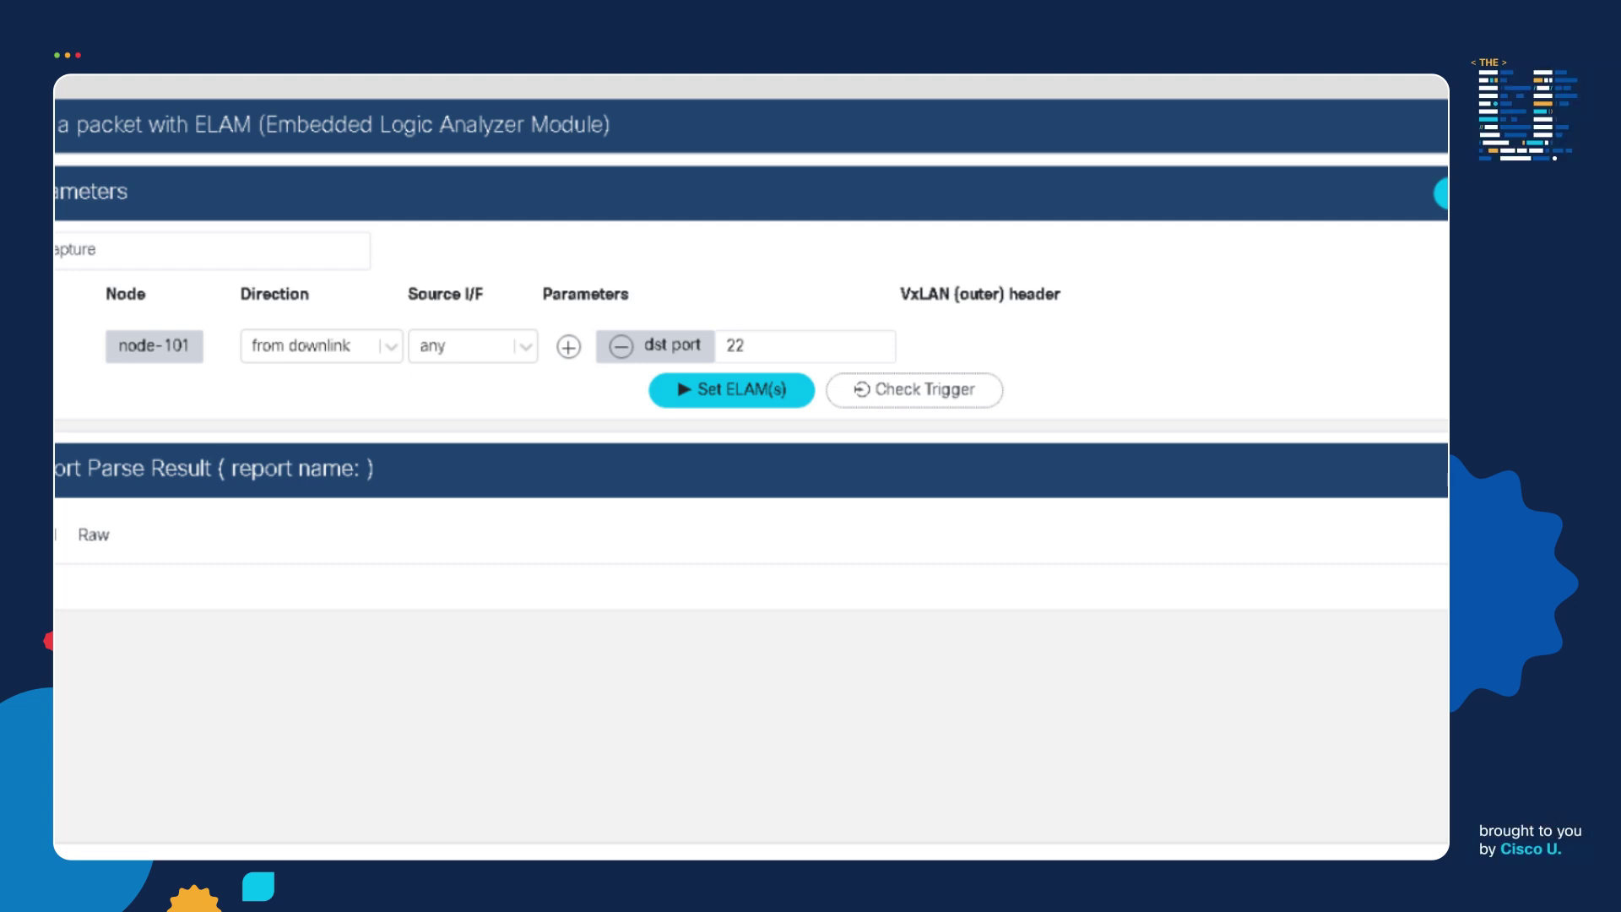
pyautogui.click(569, 346)
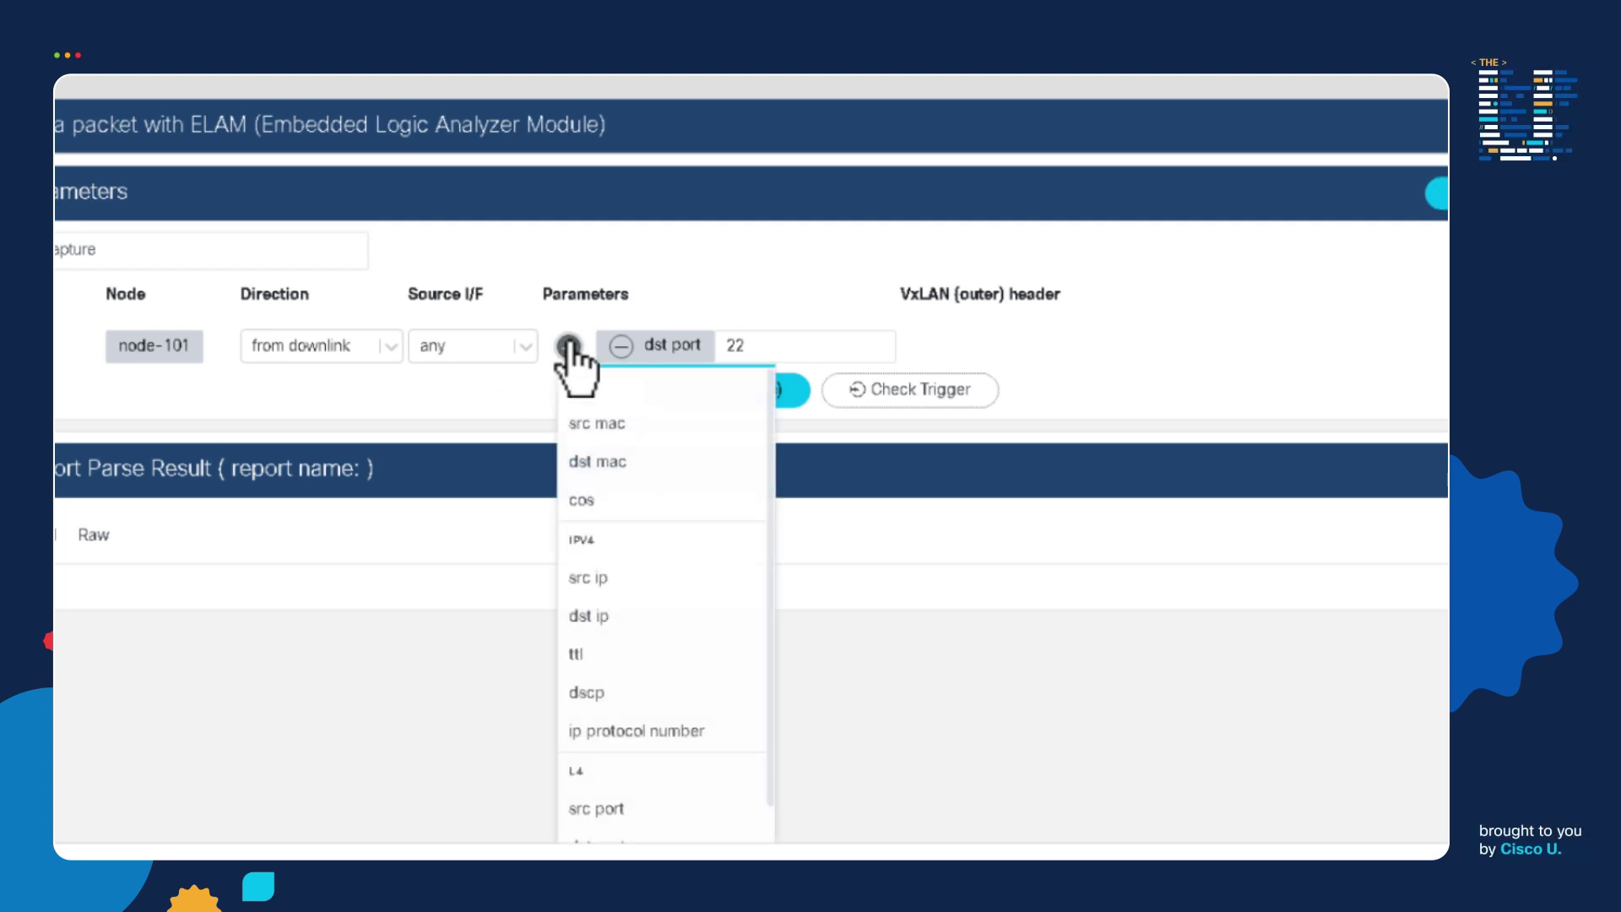
pyautogui.click(602, 581)
pyautogui.click(728, 372)
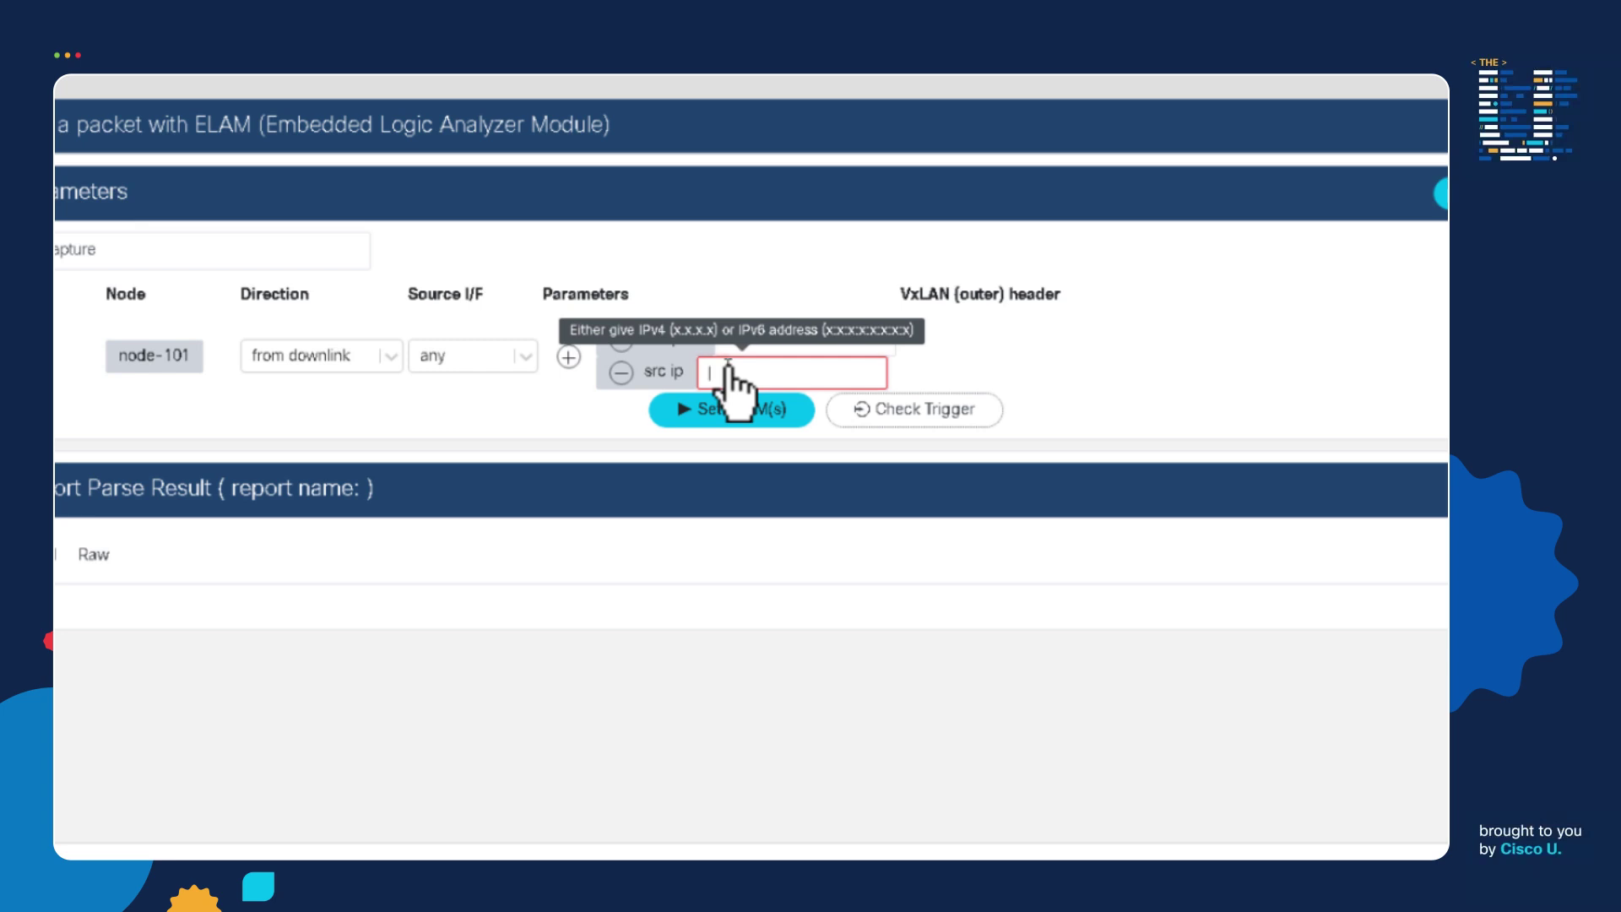
pyautogui.write('10.0.1')
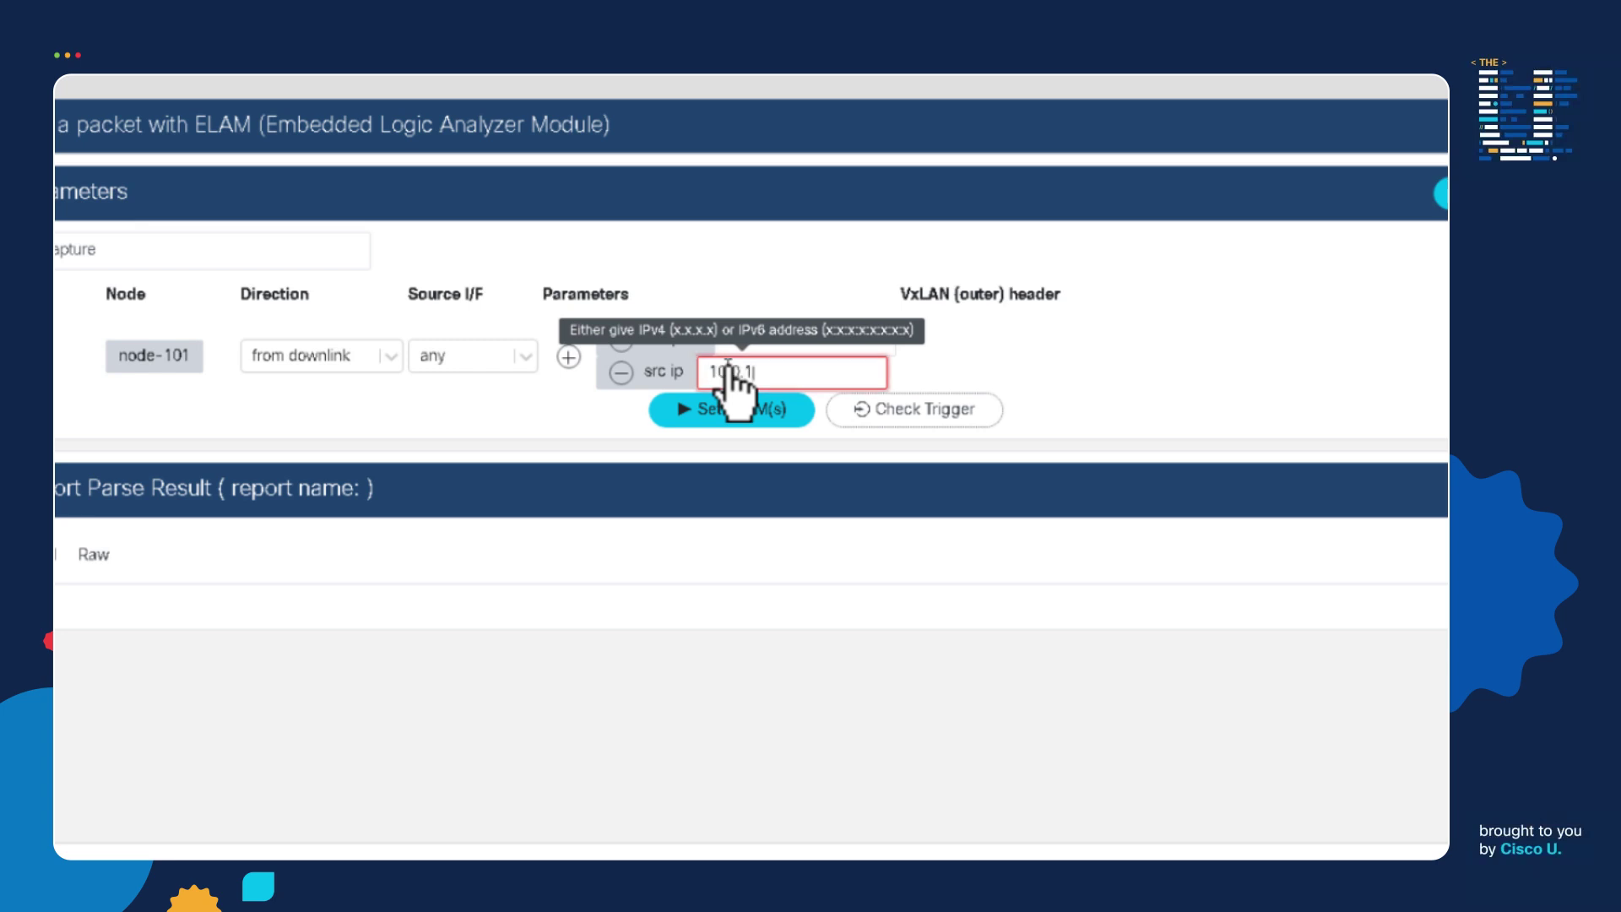
pyautogui.write('.1')
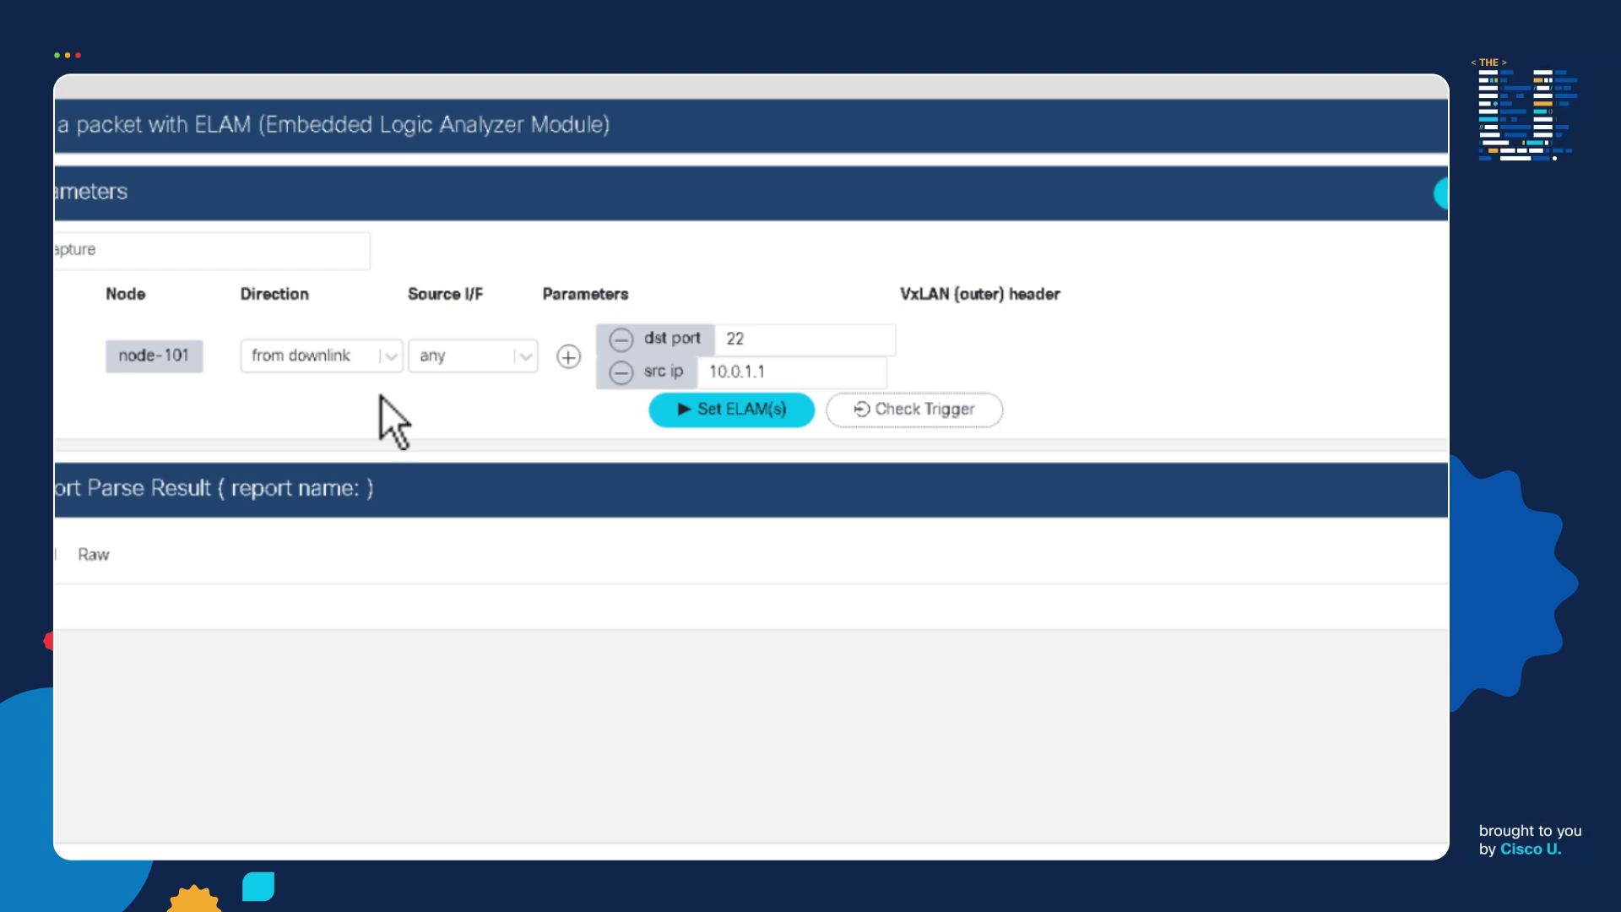
pyautogui.click(766, 337)
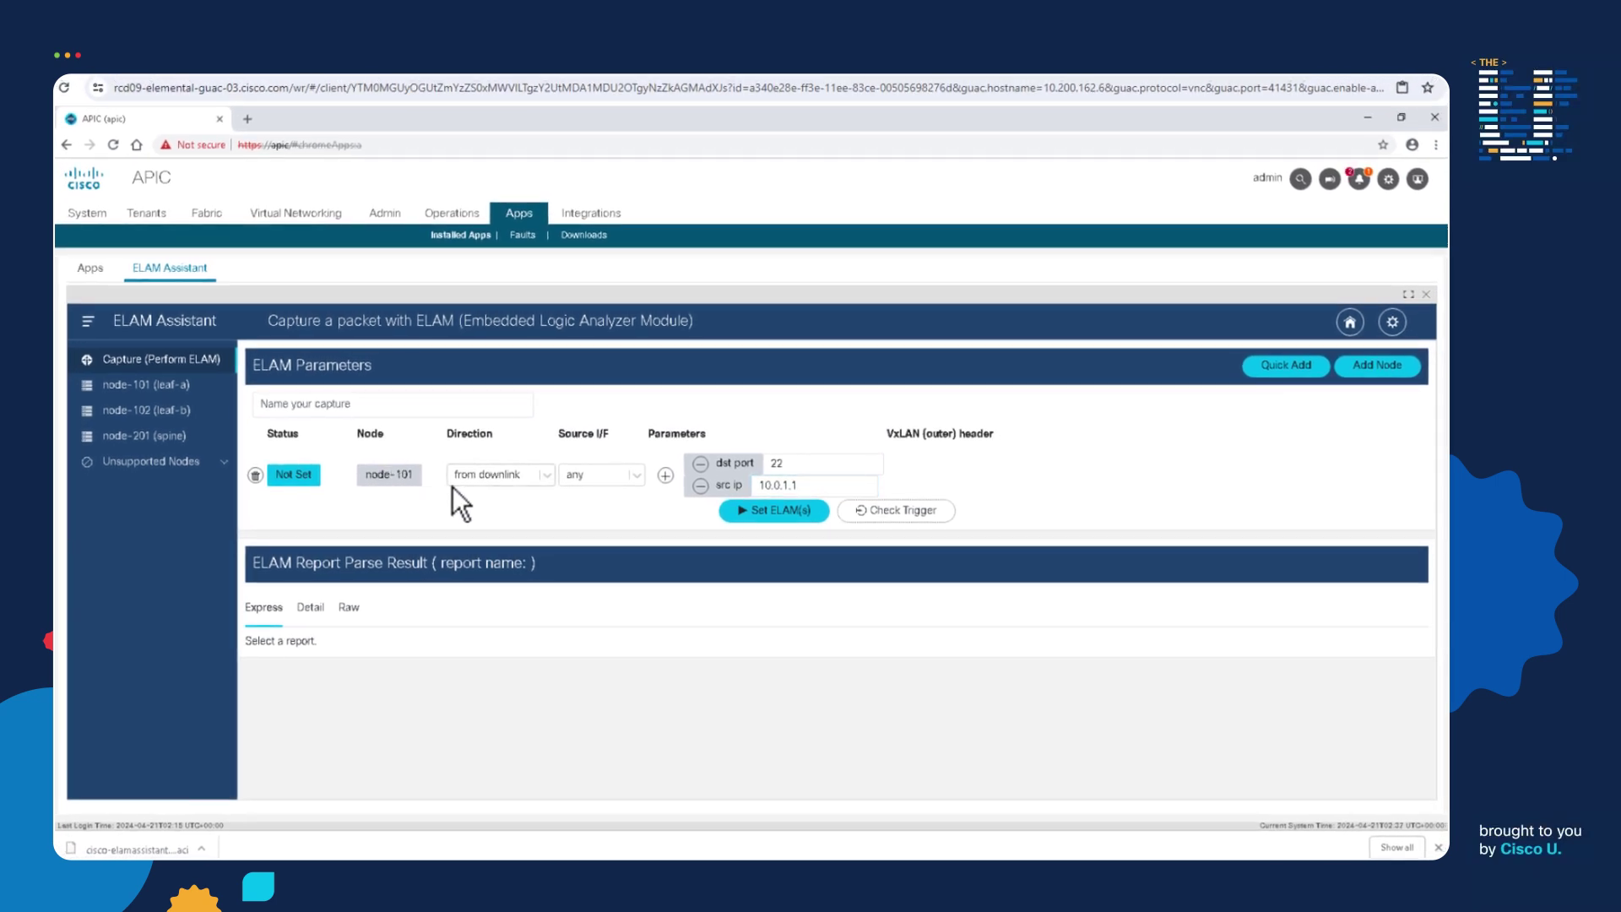
pyautogui.click(744, 511)
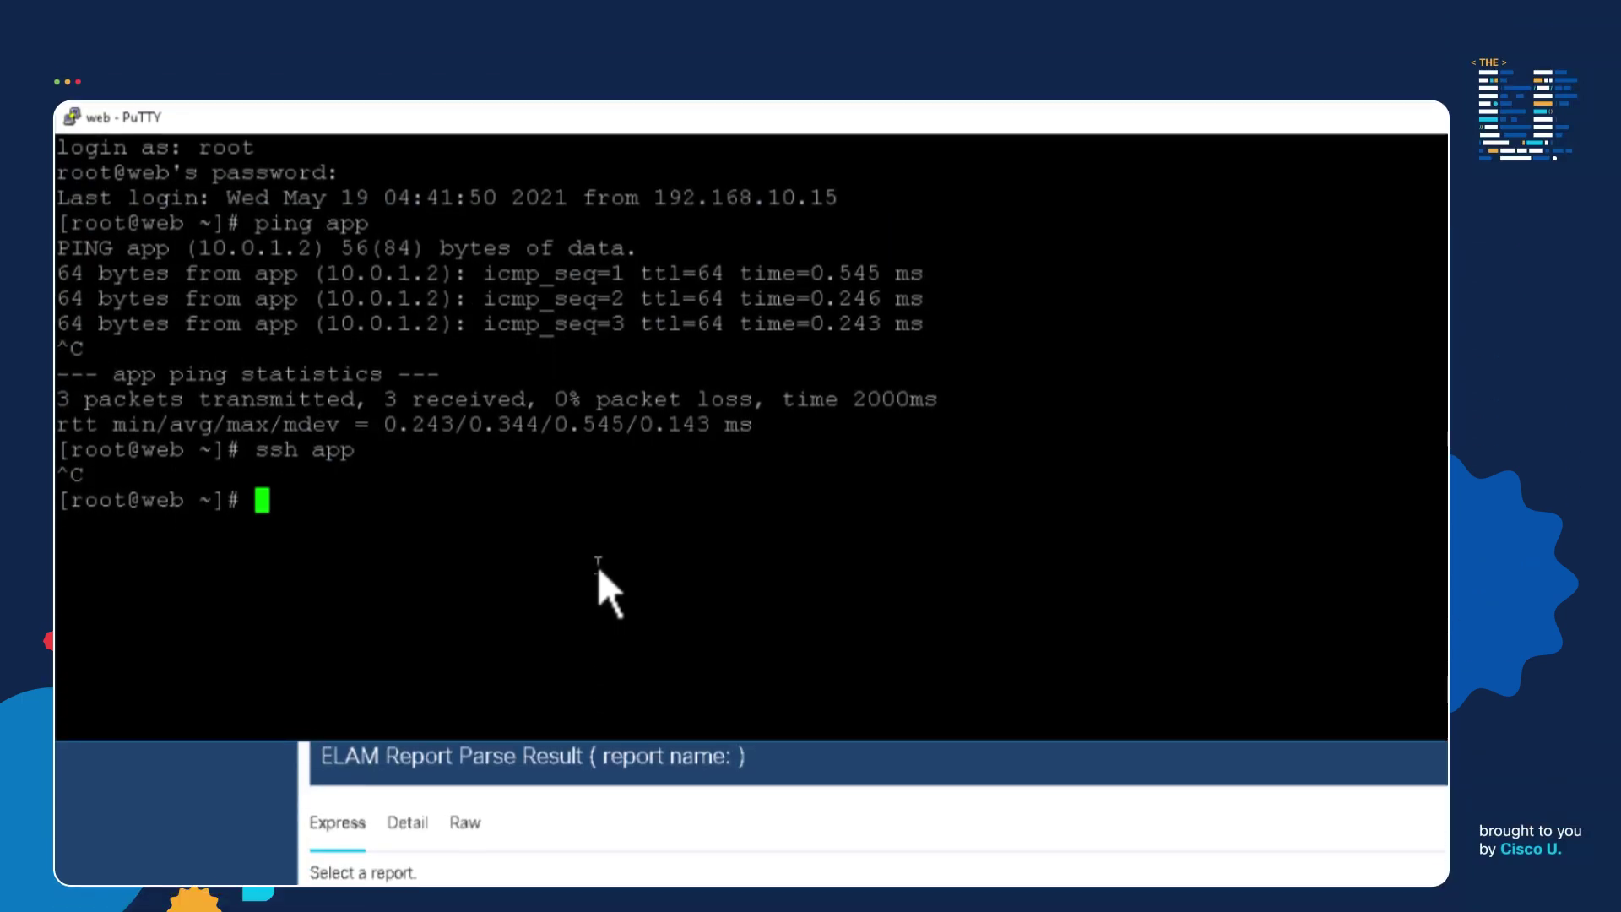
# - Rerun ssh app from the web host and cancel it when it hangs
pyautogui.hotkey('ctrl', 'c')
pyautogui.press('Up')
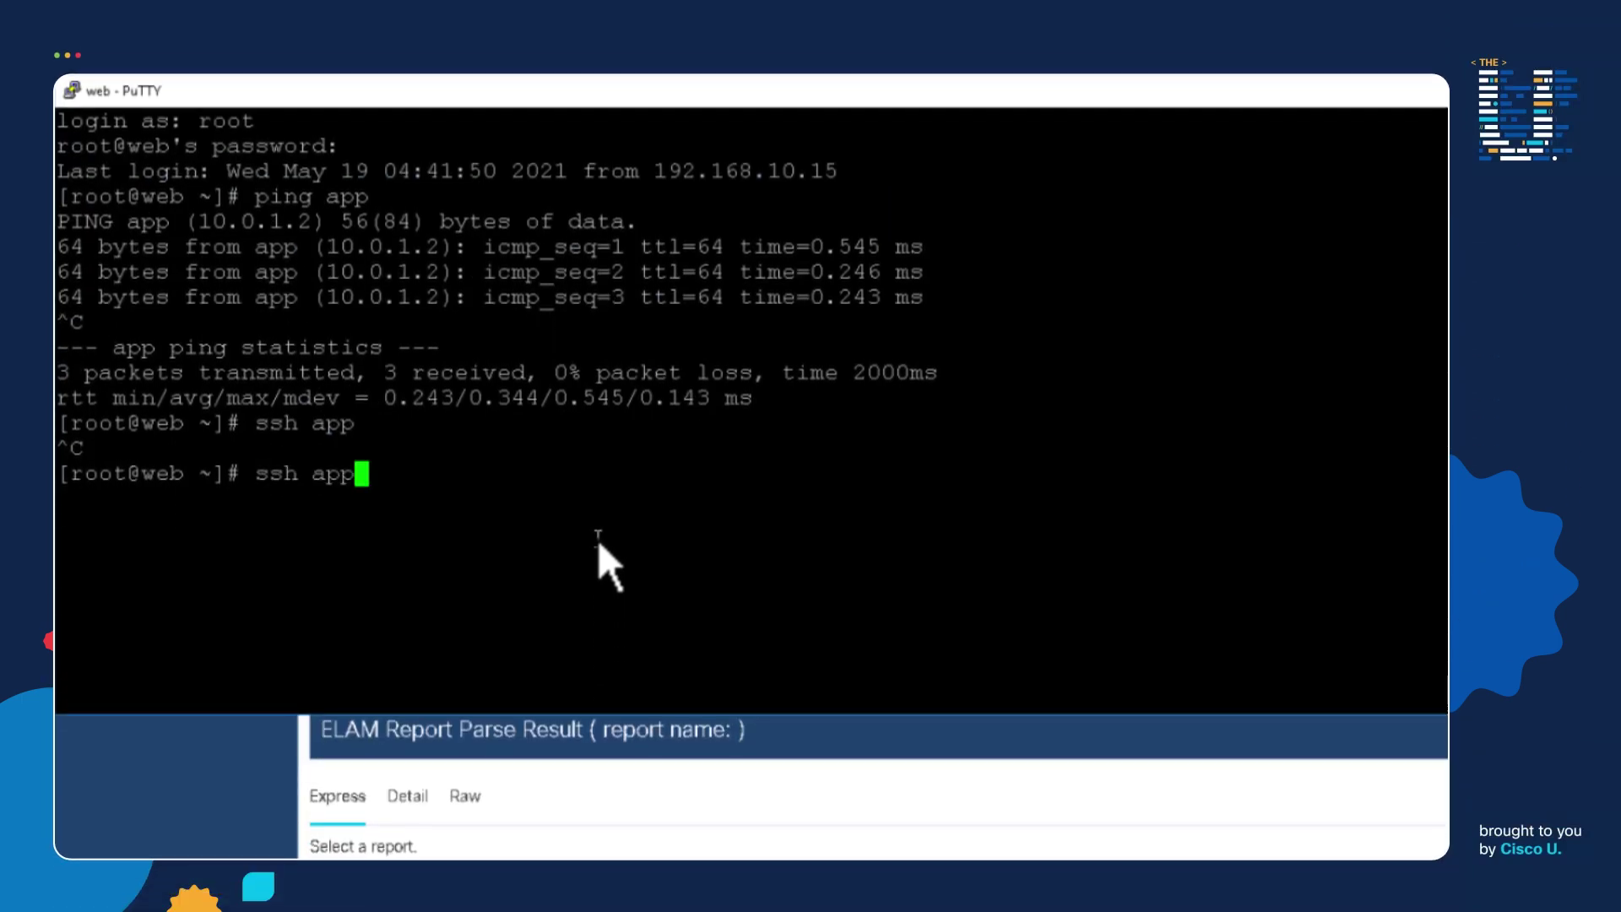
pyautogui.press('Return')
pyautogui.hotkey('ctrl', 'c')
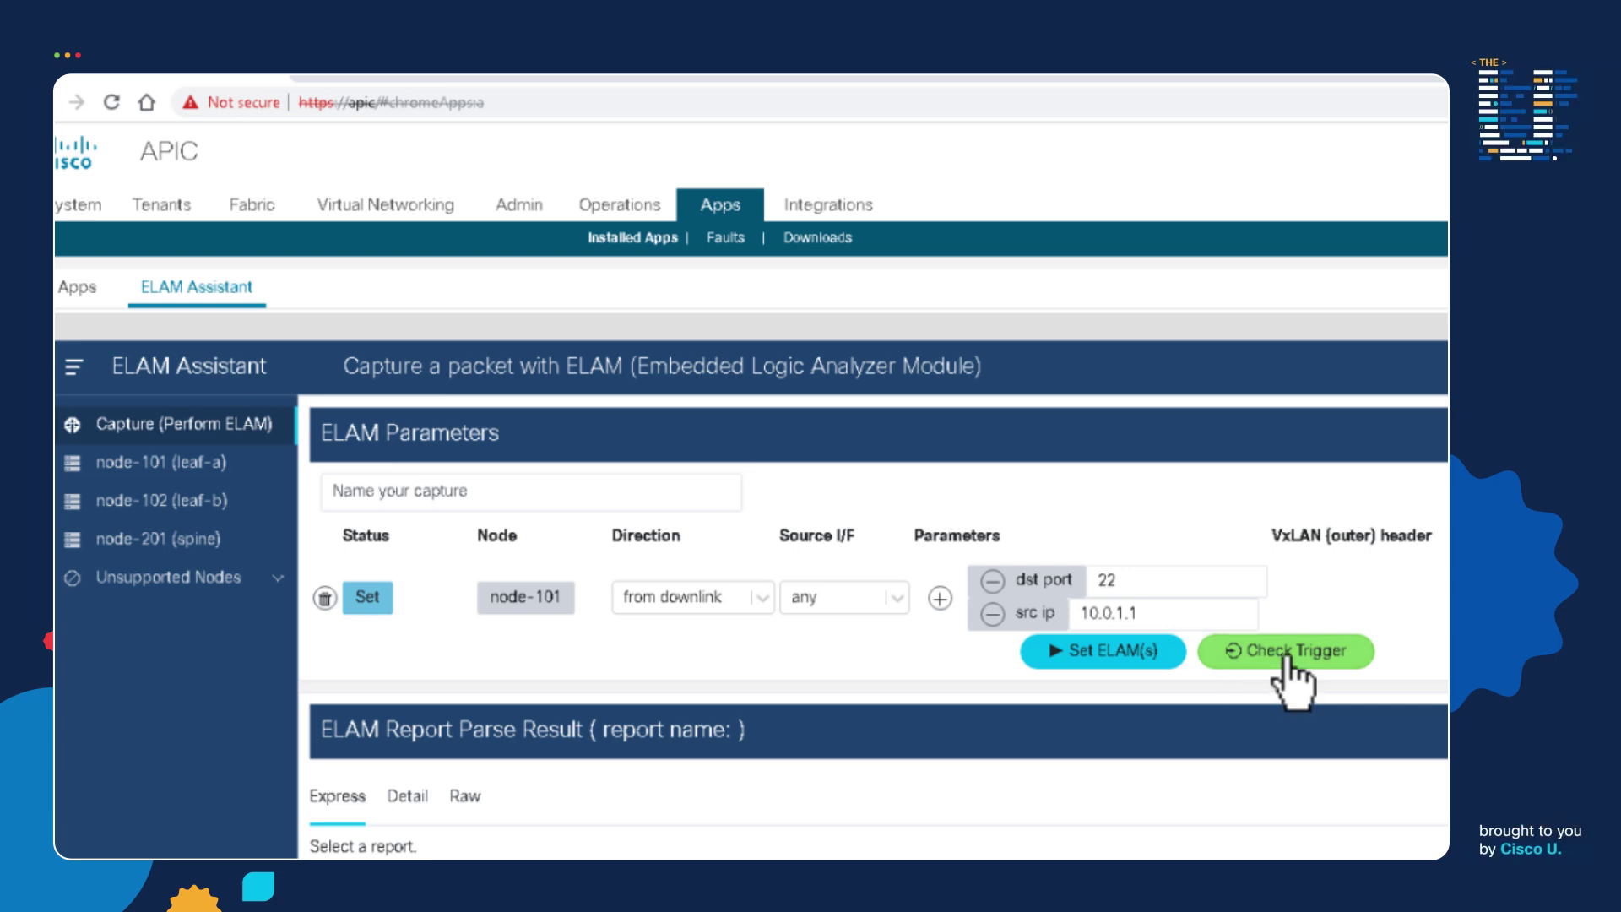
# - Check the ELAM trigger until node-101's status shows Report Ready
pyautogui.click(1177, 654)
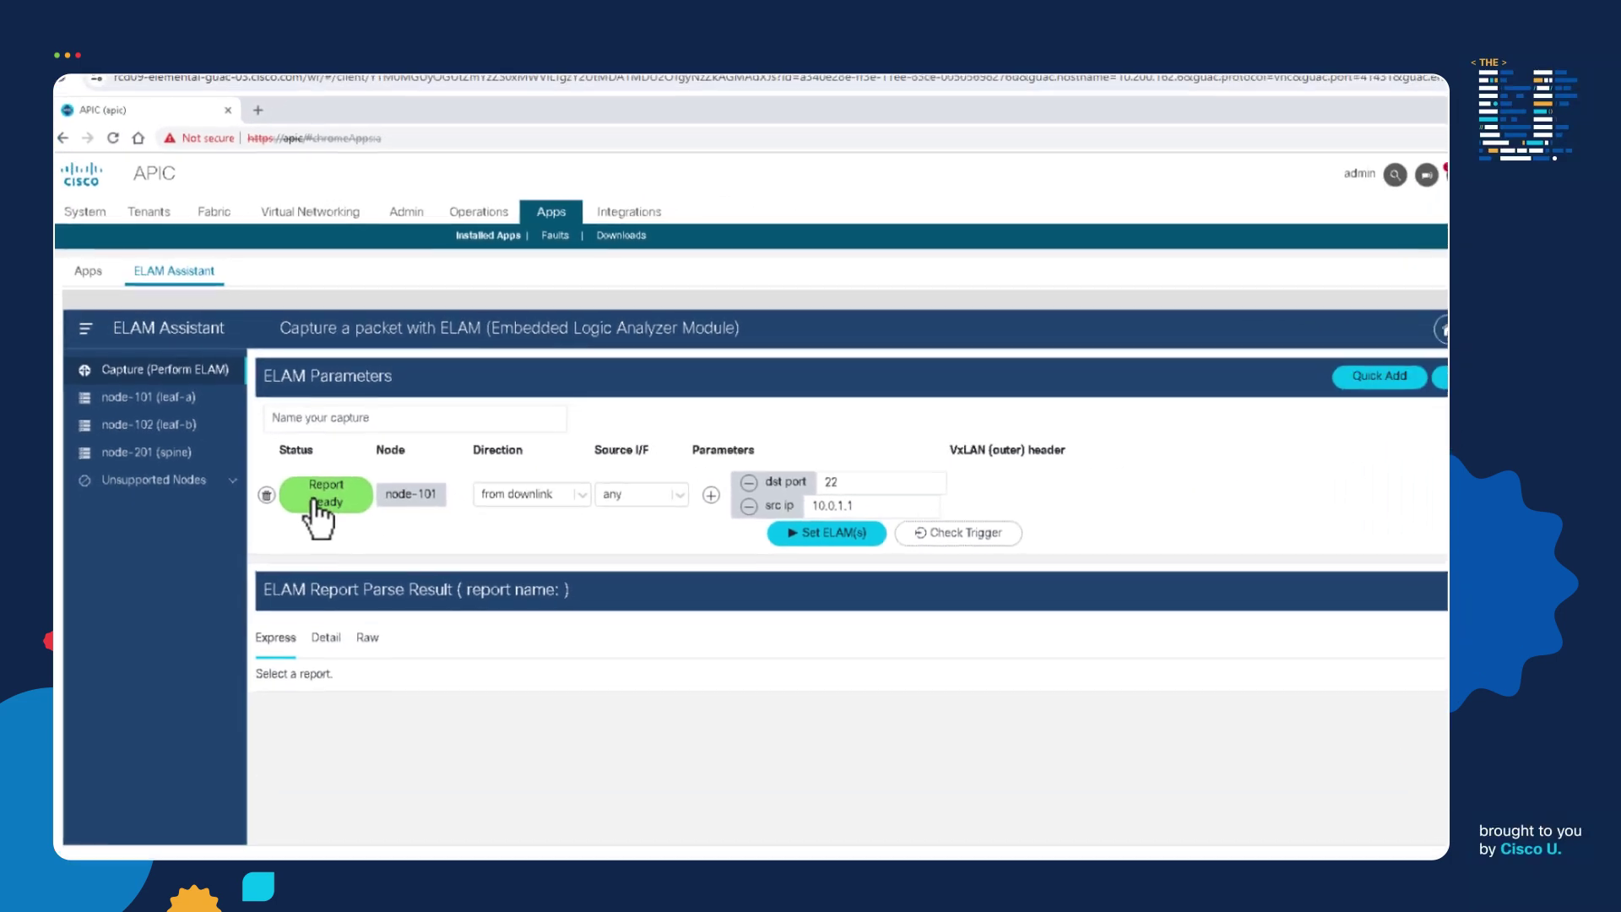
# - Open the node-101 ELAM report and review the packet's MAC and IP addresses
pyautogui.click(319, 498)
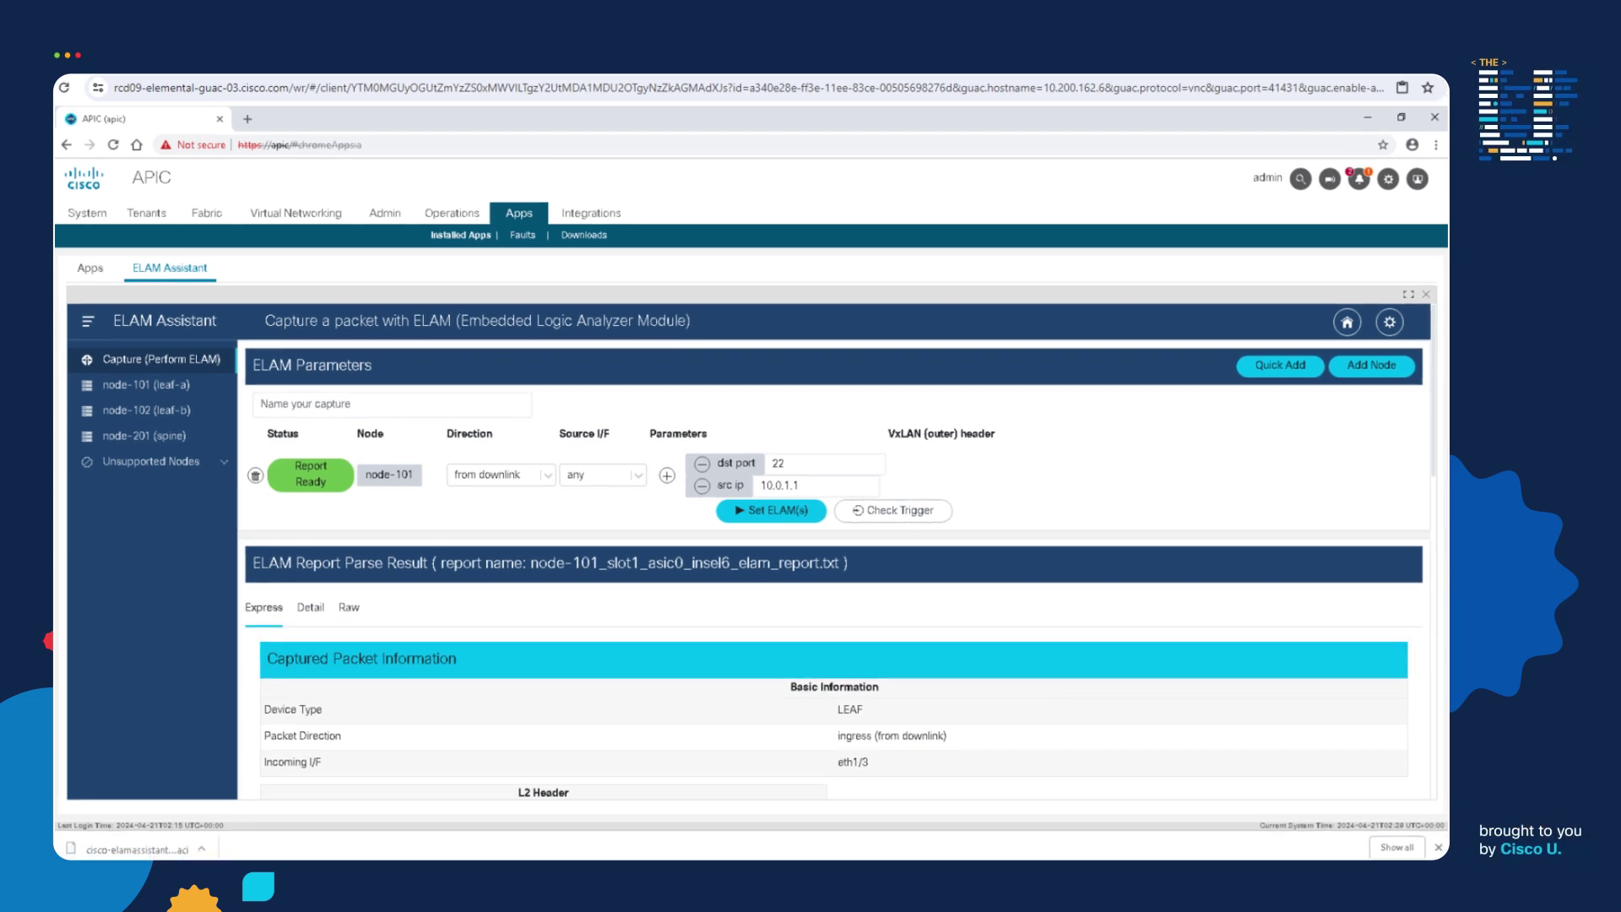
pyautogui.scroll(-4, 1426, 540)
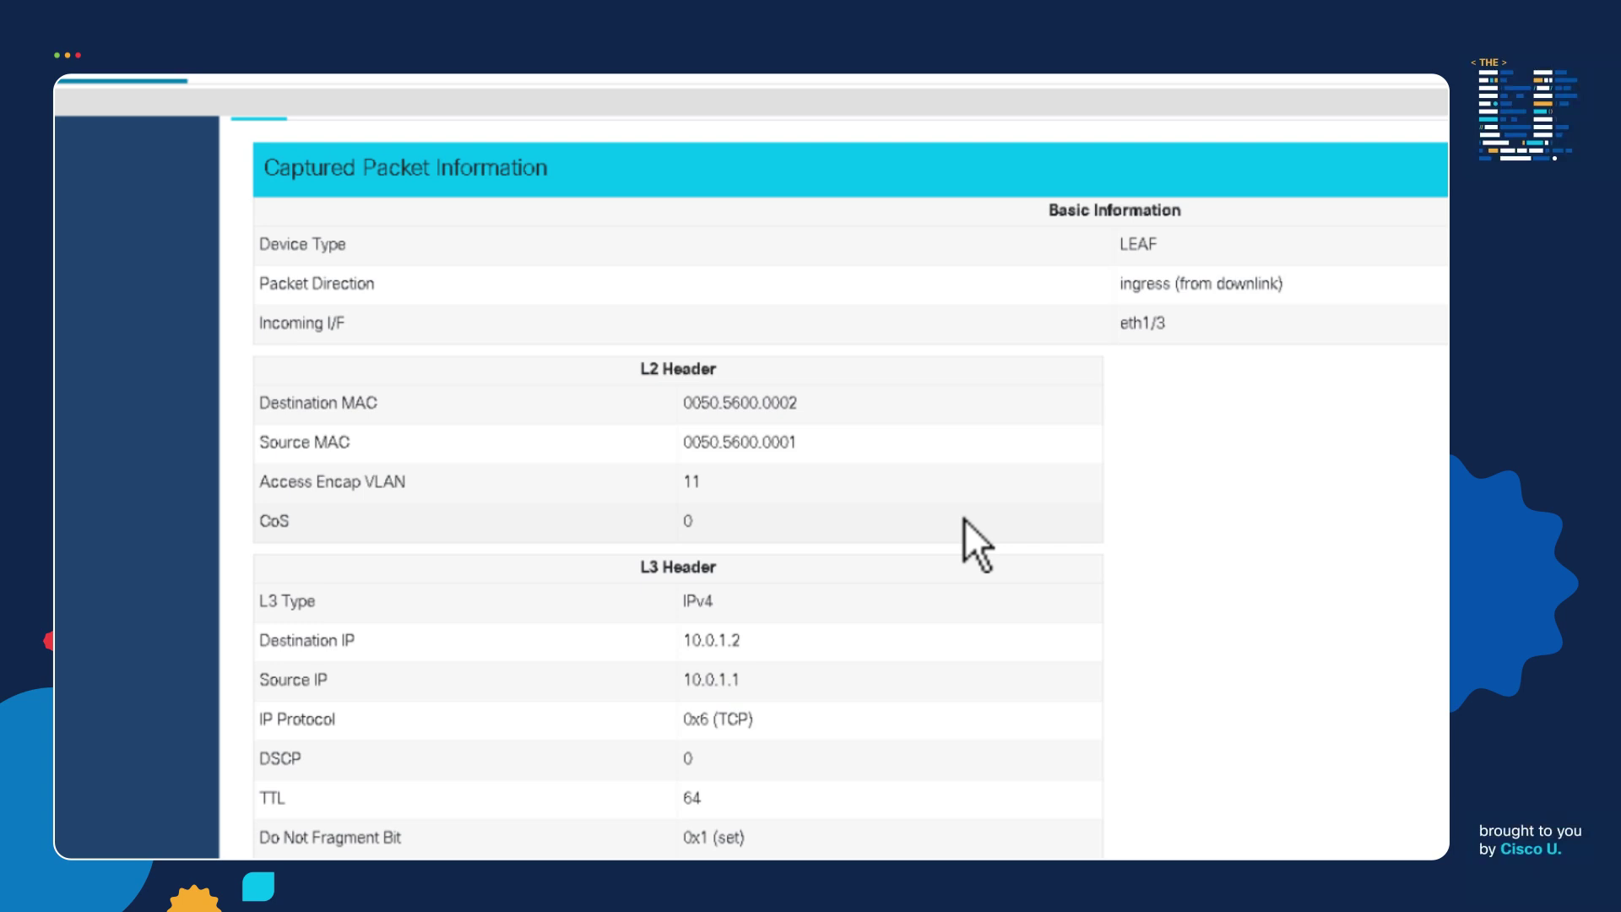
pyautogui.moveTo(824, 437); pyautogui.dragTo(680, 407)
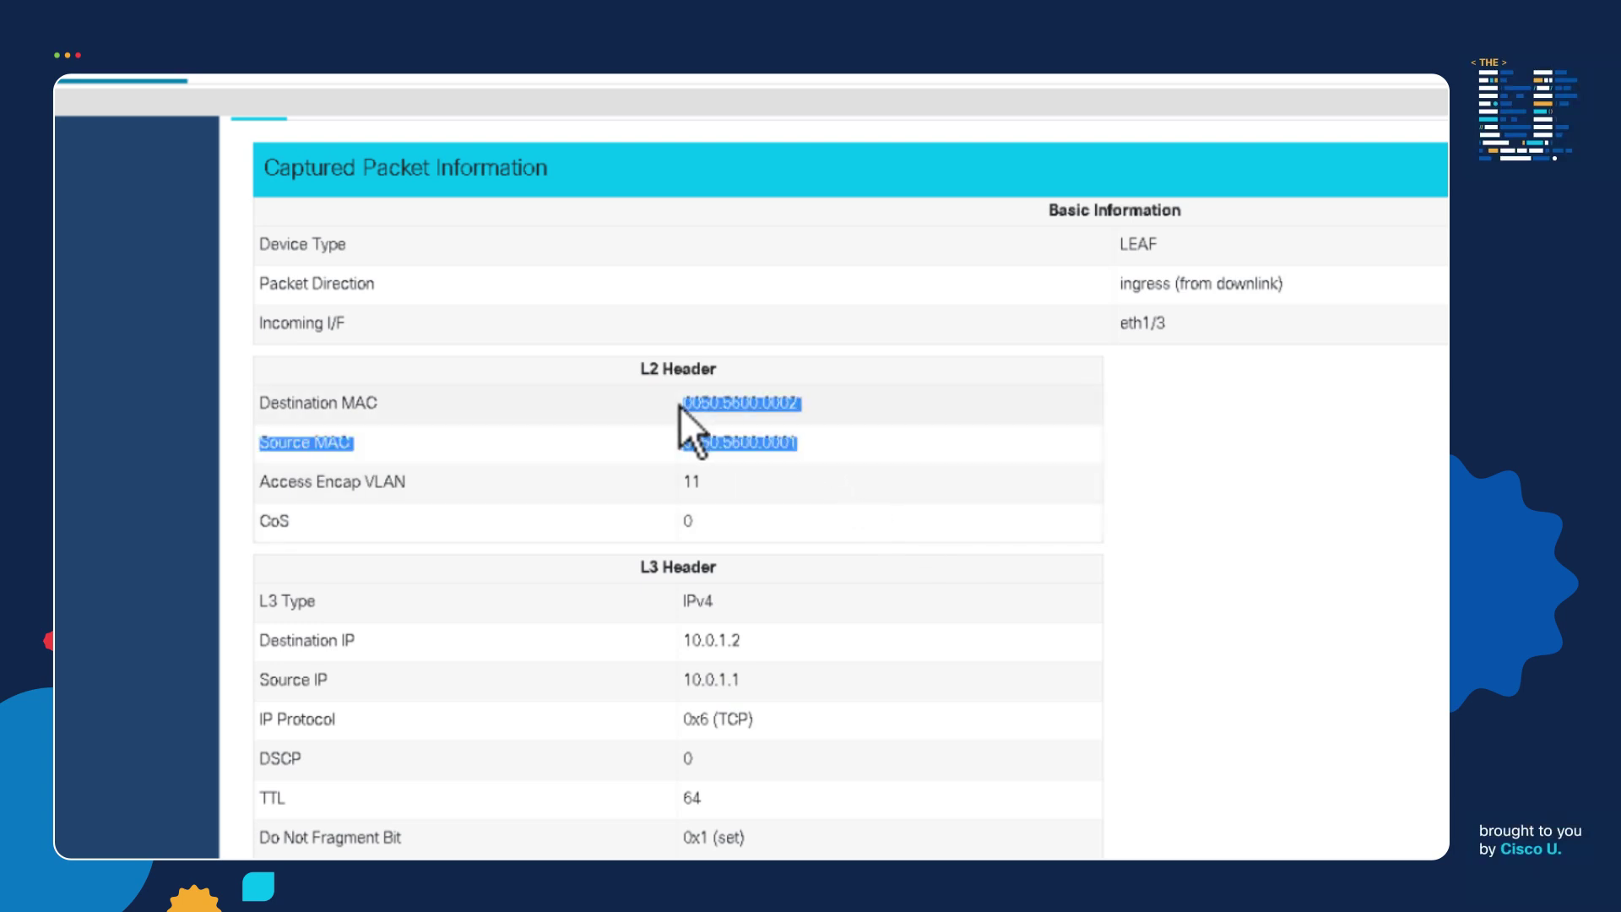
pyautogui.moveTo(748, 682); pyautogui.dragTo(682, 637)
pyautogui.click(660, 640)
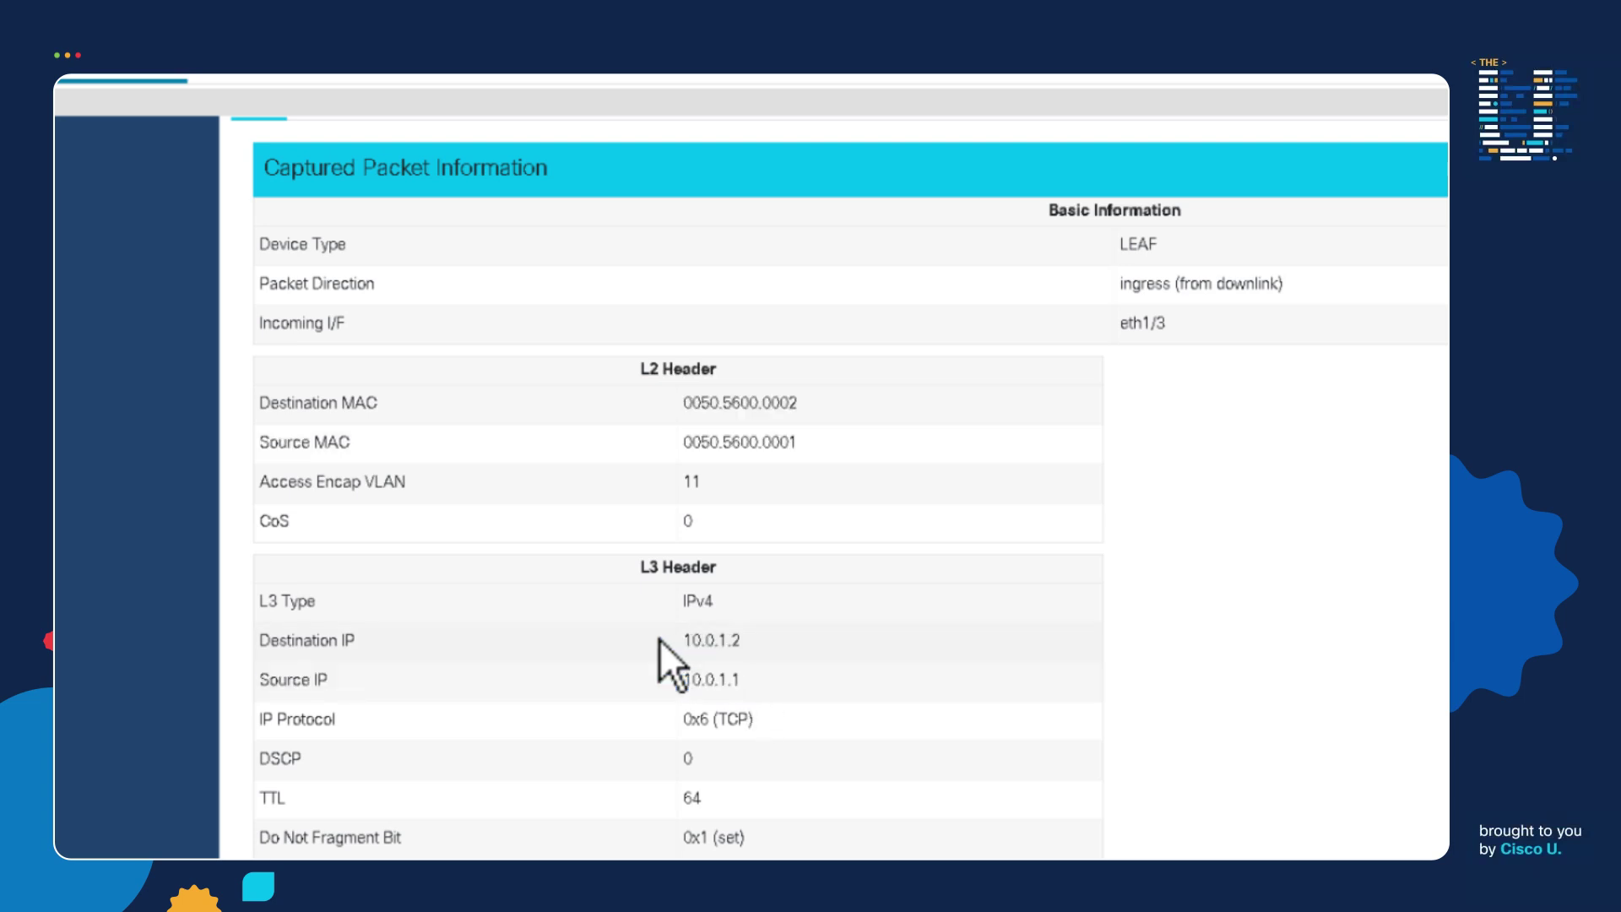
# - Find the drop code and highlight the SECURITY_GROUP_DENY contract drop explanation
pyautogui.scroll(-5, 802, 681)
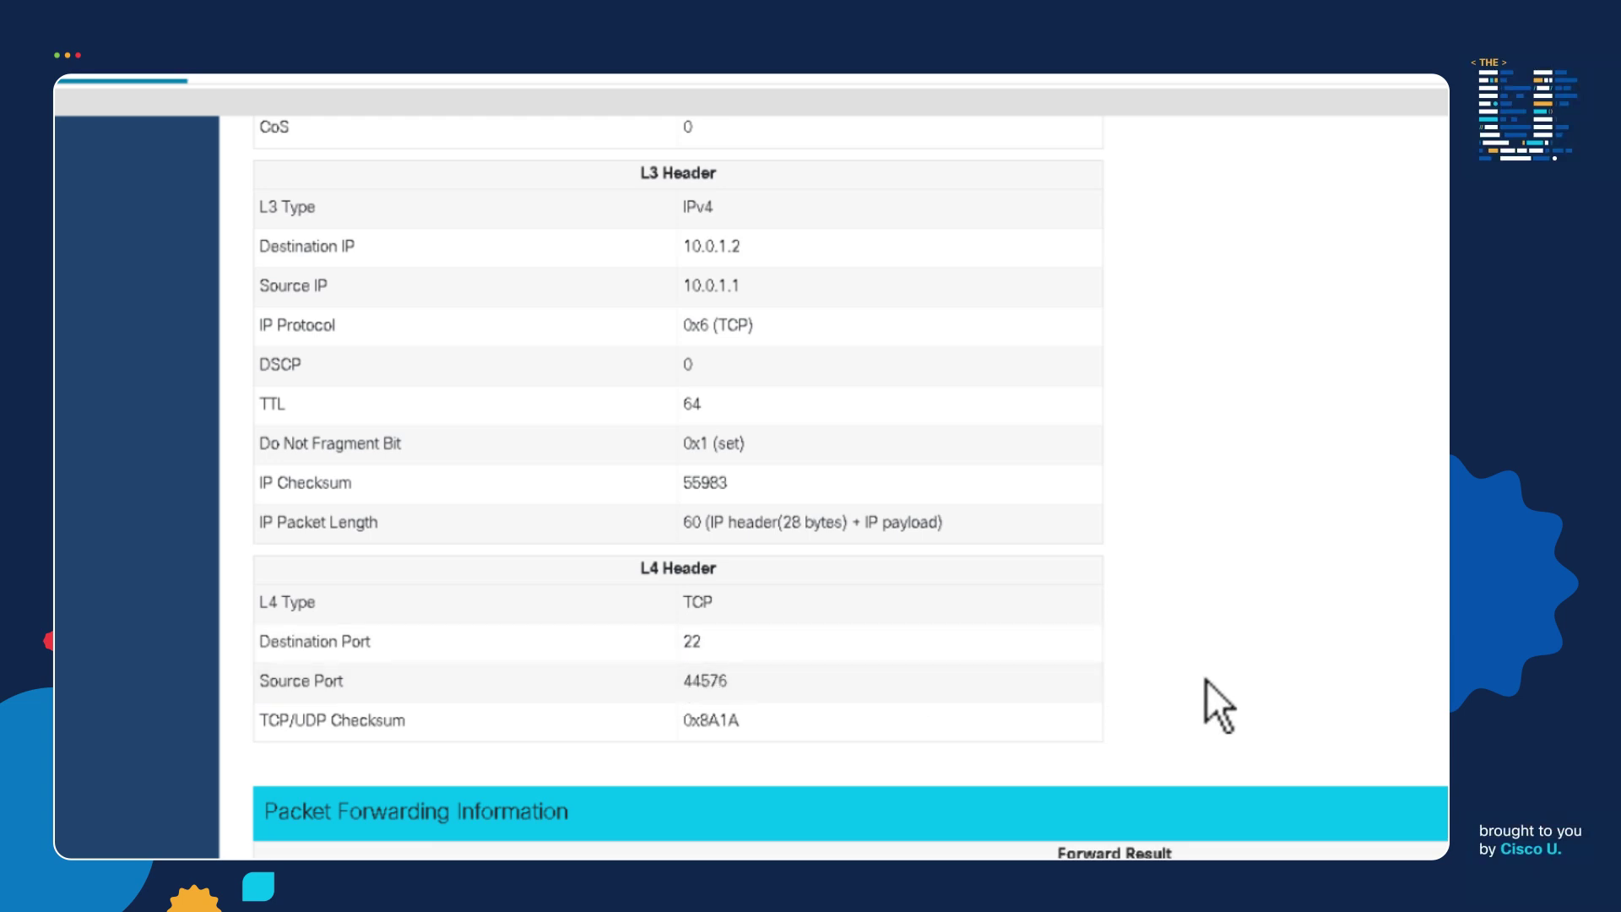
pyautogui.scroll(-6, 1205, 680)
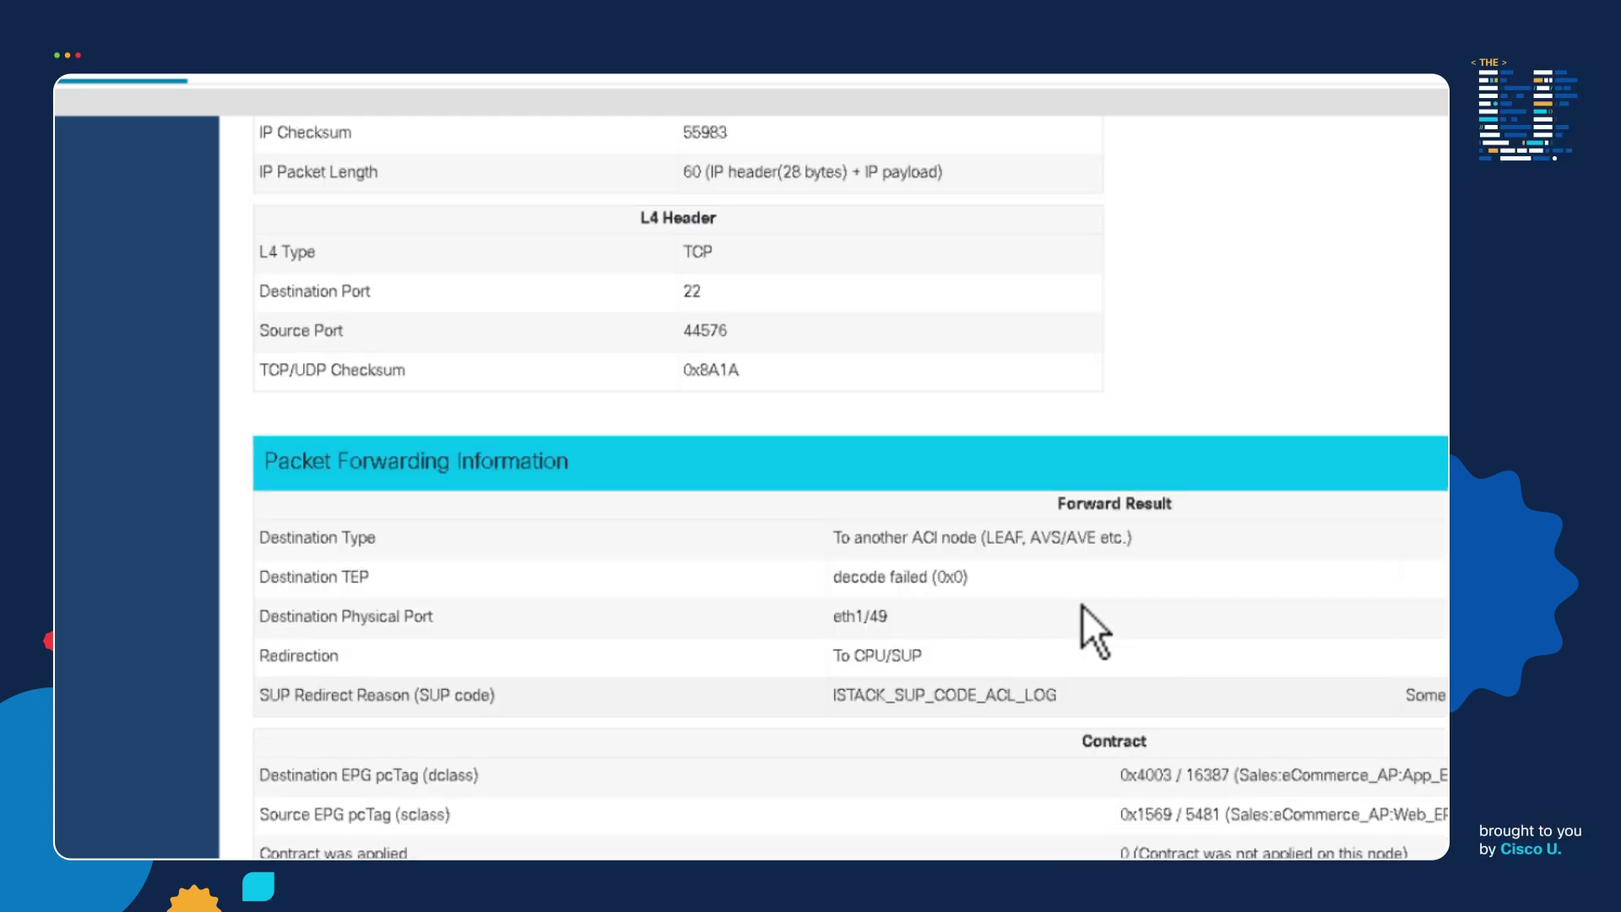
pyautogui.moveTo(581, 308); pyautogui.dragTo(337, 291)
pyautogui.click(270, 303)
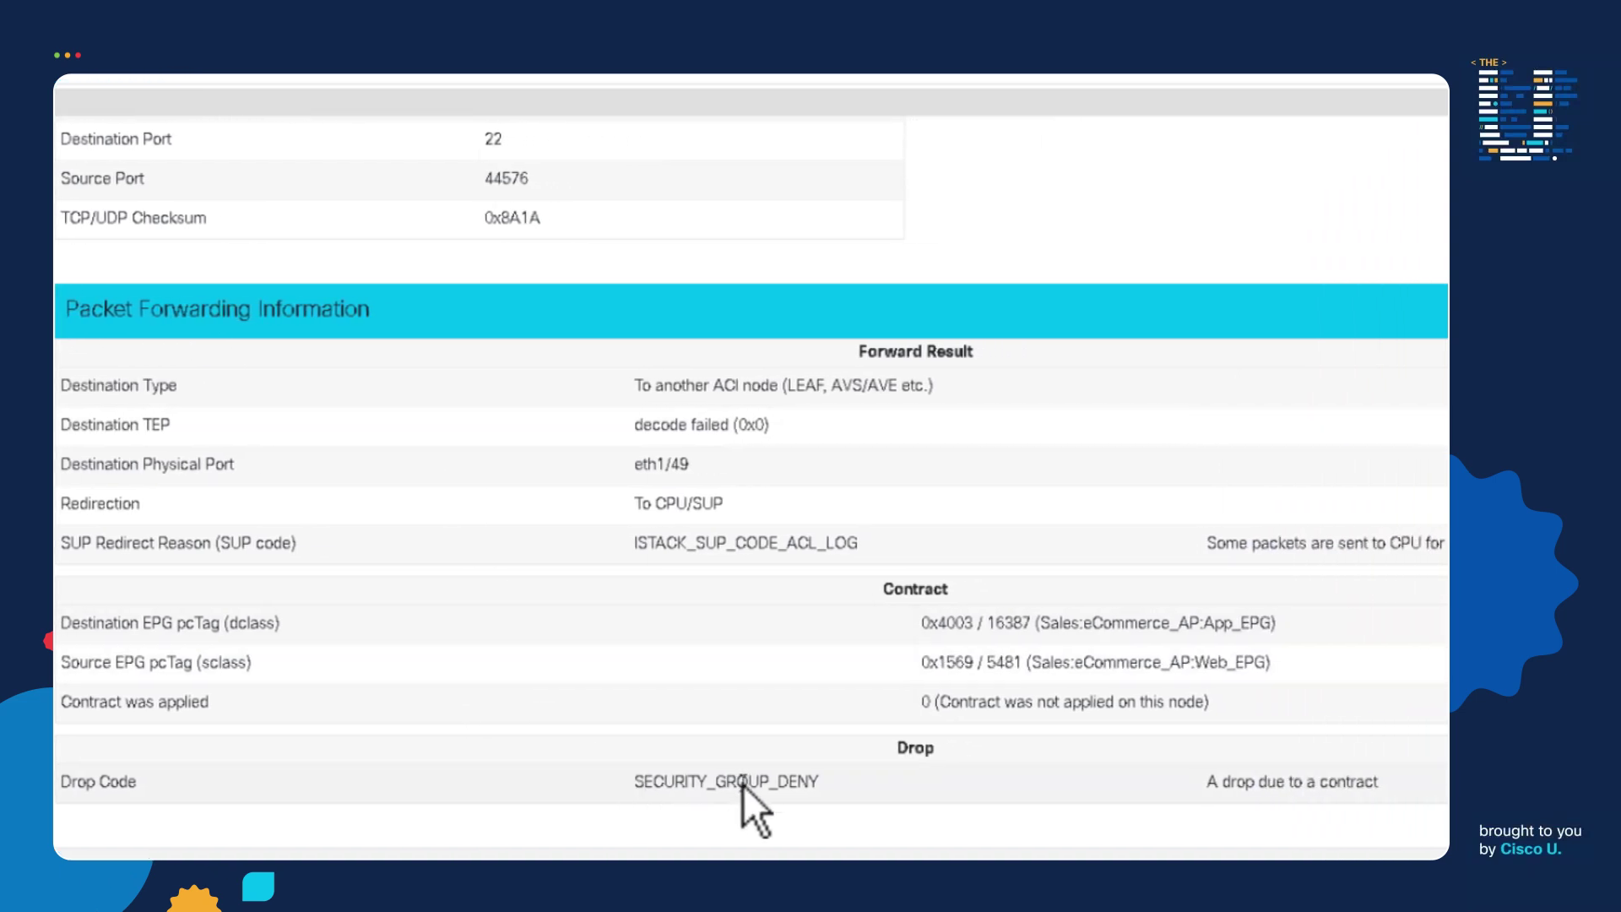
pyautogui.moveTo(1215, 791); pyautogui.dragTo(1400, 799)
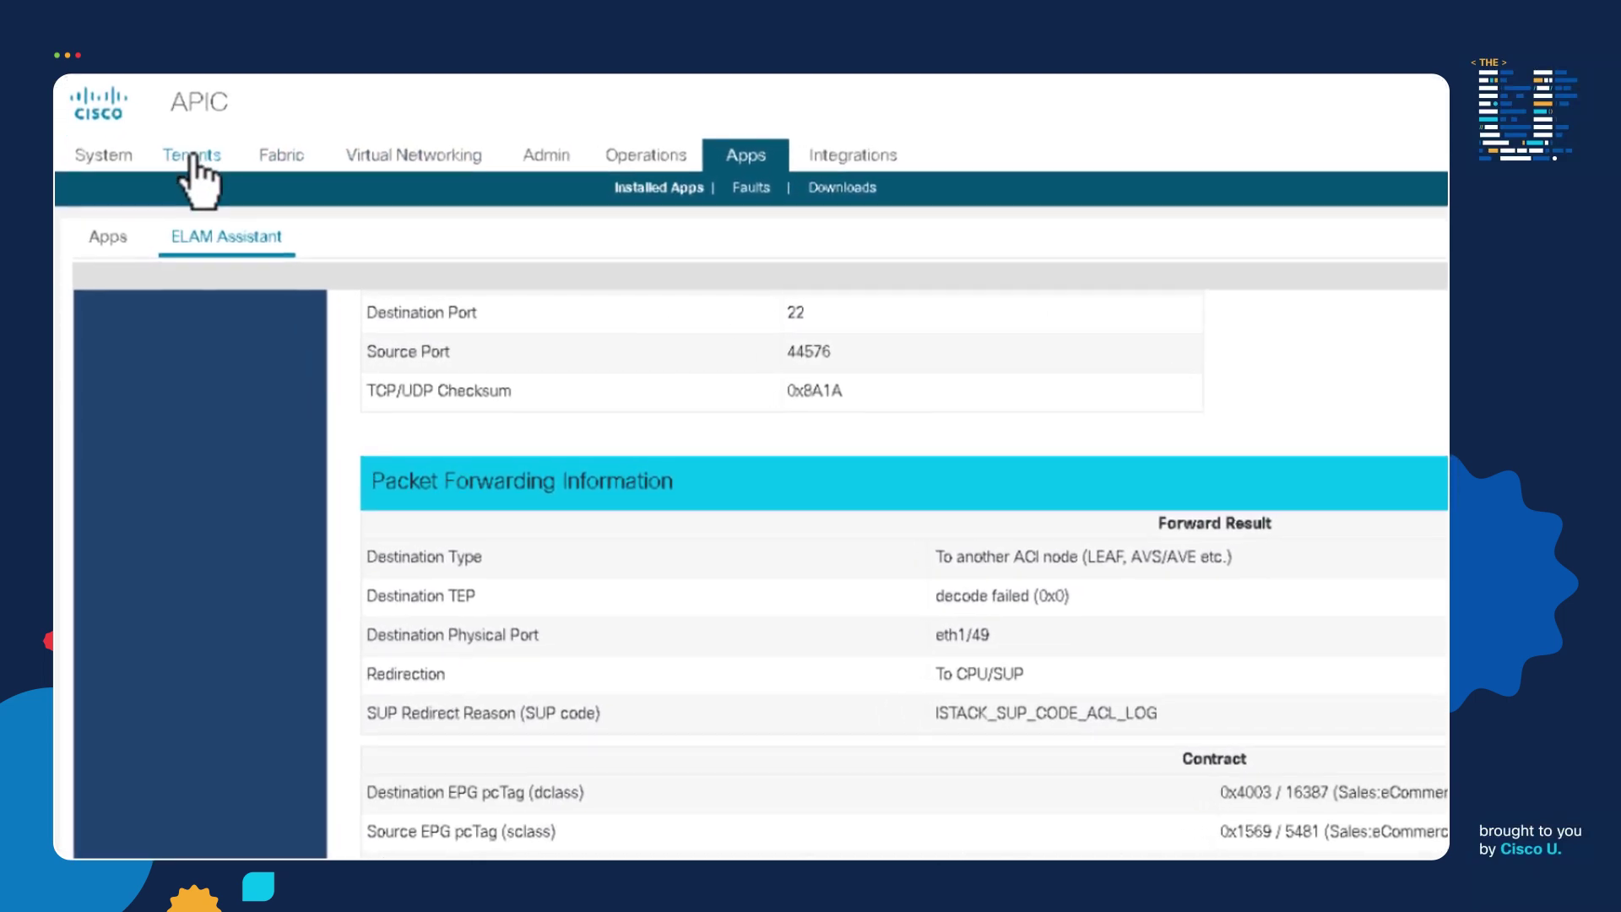
# - Show the WebServices_Ct contract topology under the Sales tenant's Standard contracts
pyautogui.click(193, 156)
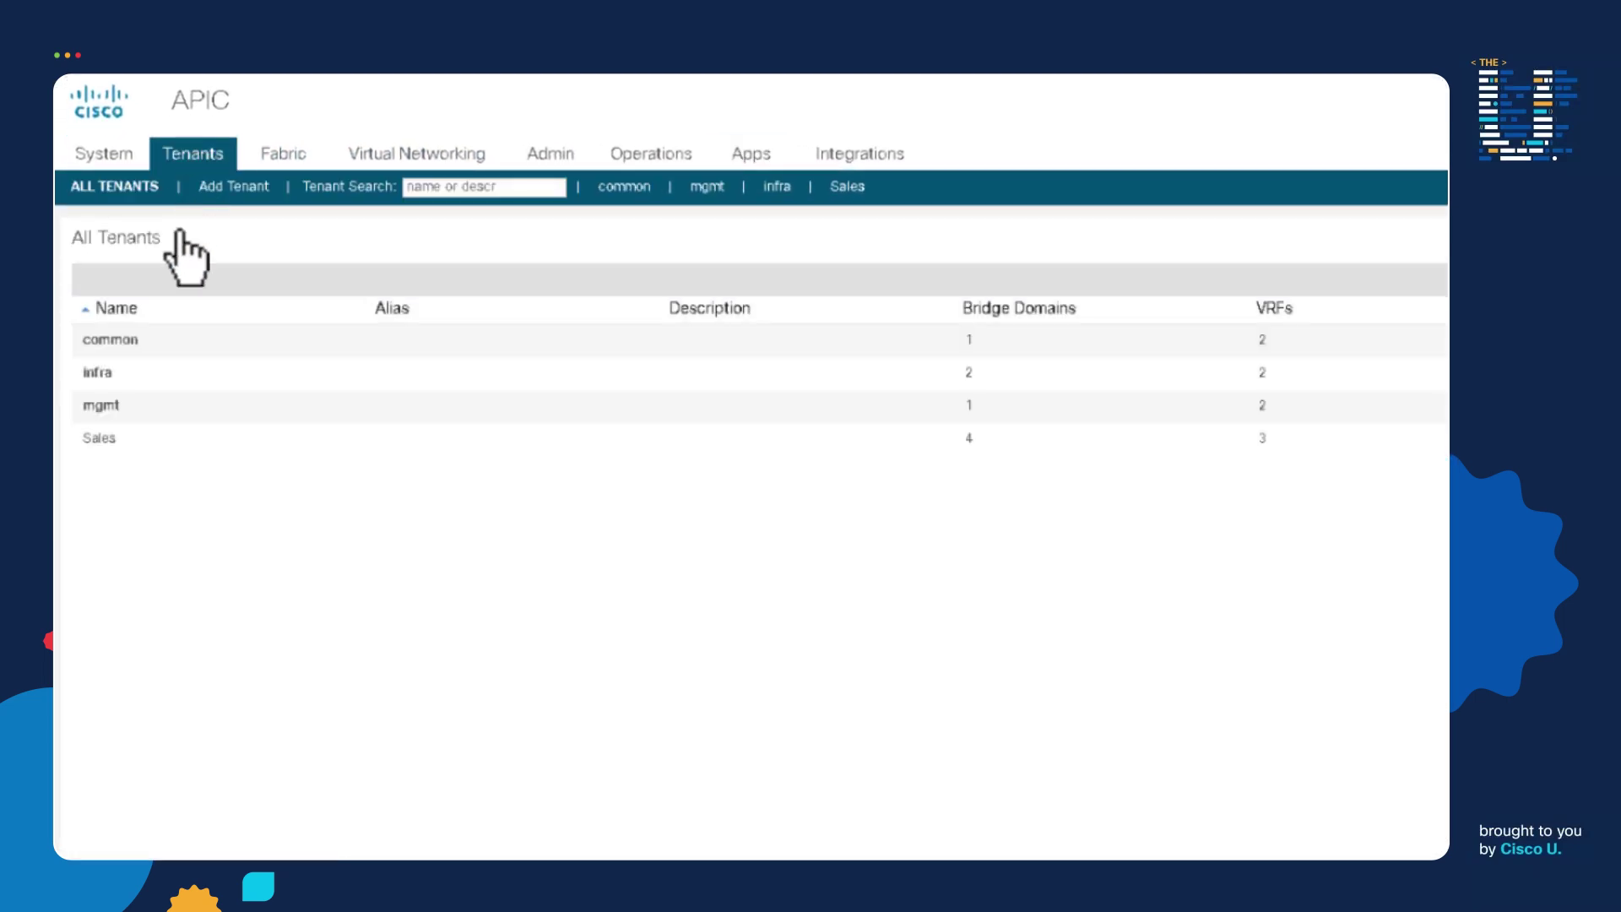
pyautogui.doubleClick(125, 439)
pyautogui.click(85, 381)
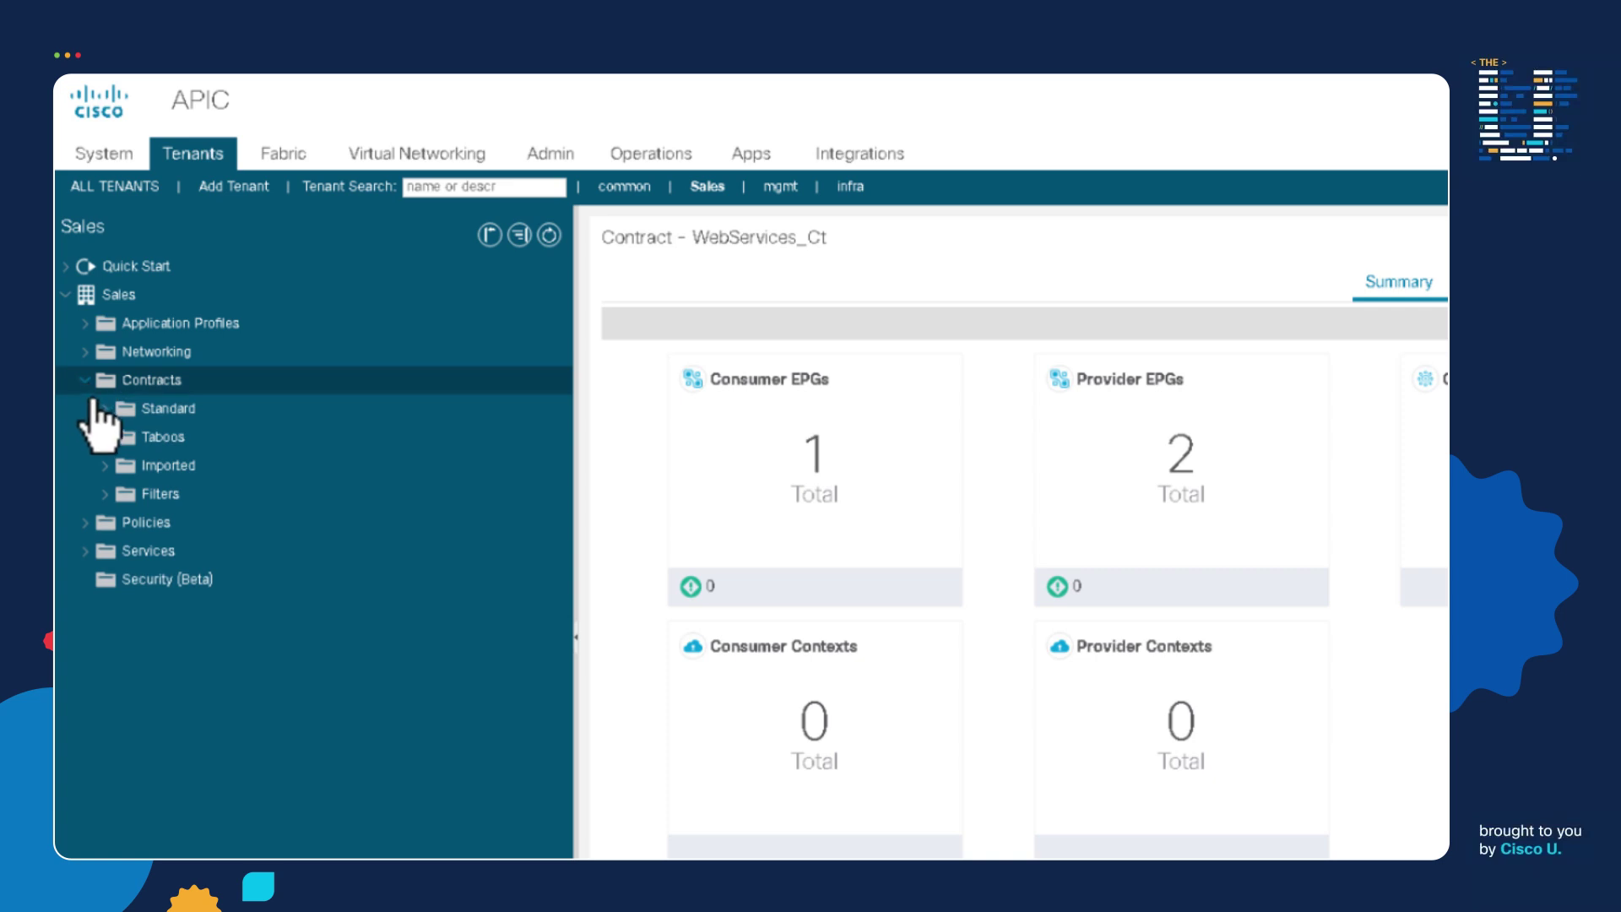
pyautogui.click(106, 409)
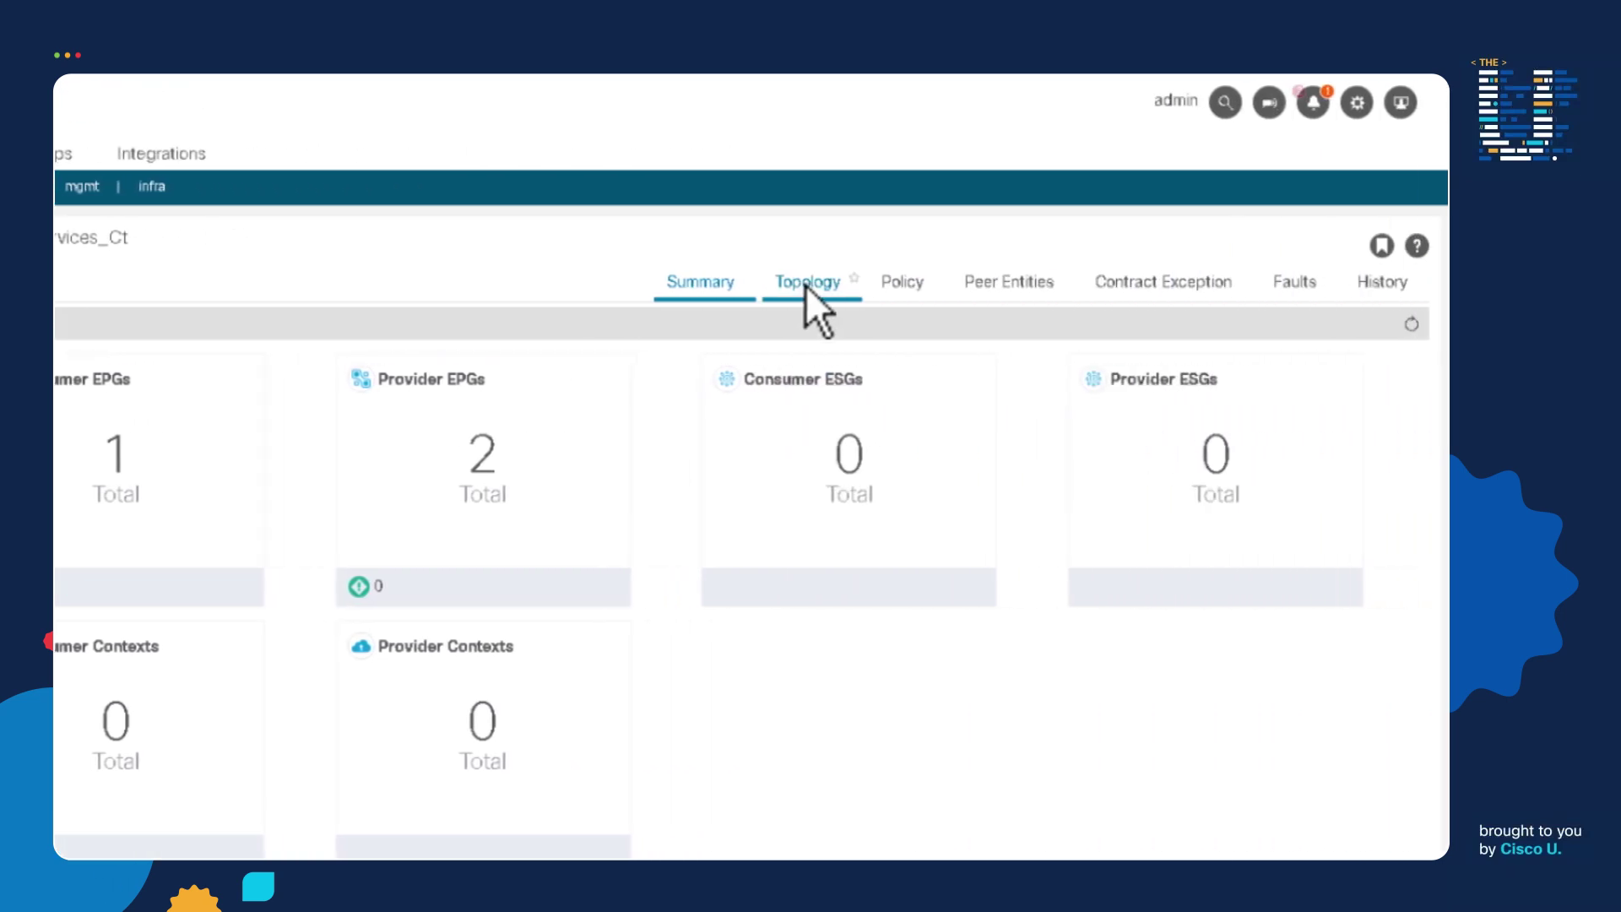
pyautogui.click(803, 286)
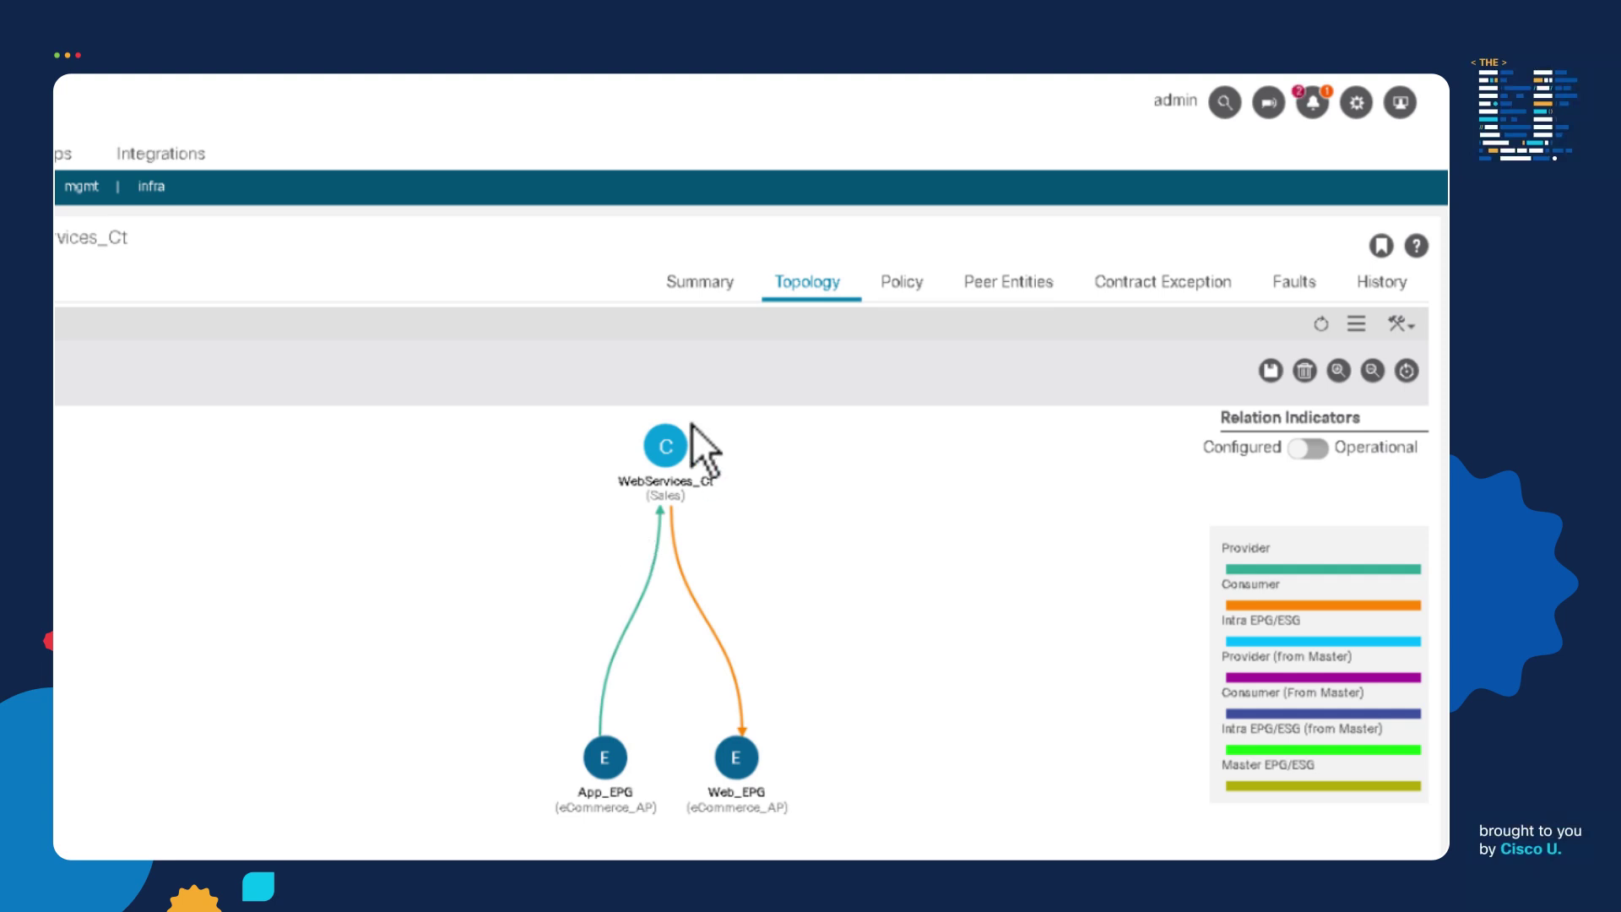
pyautogui.moveTo(667, 444)
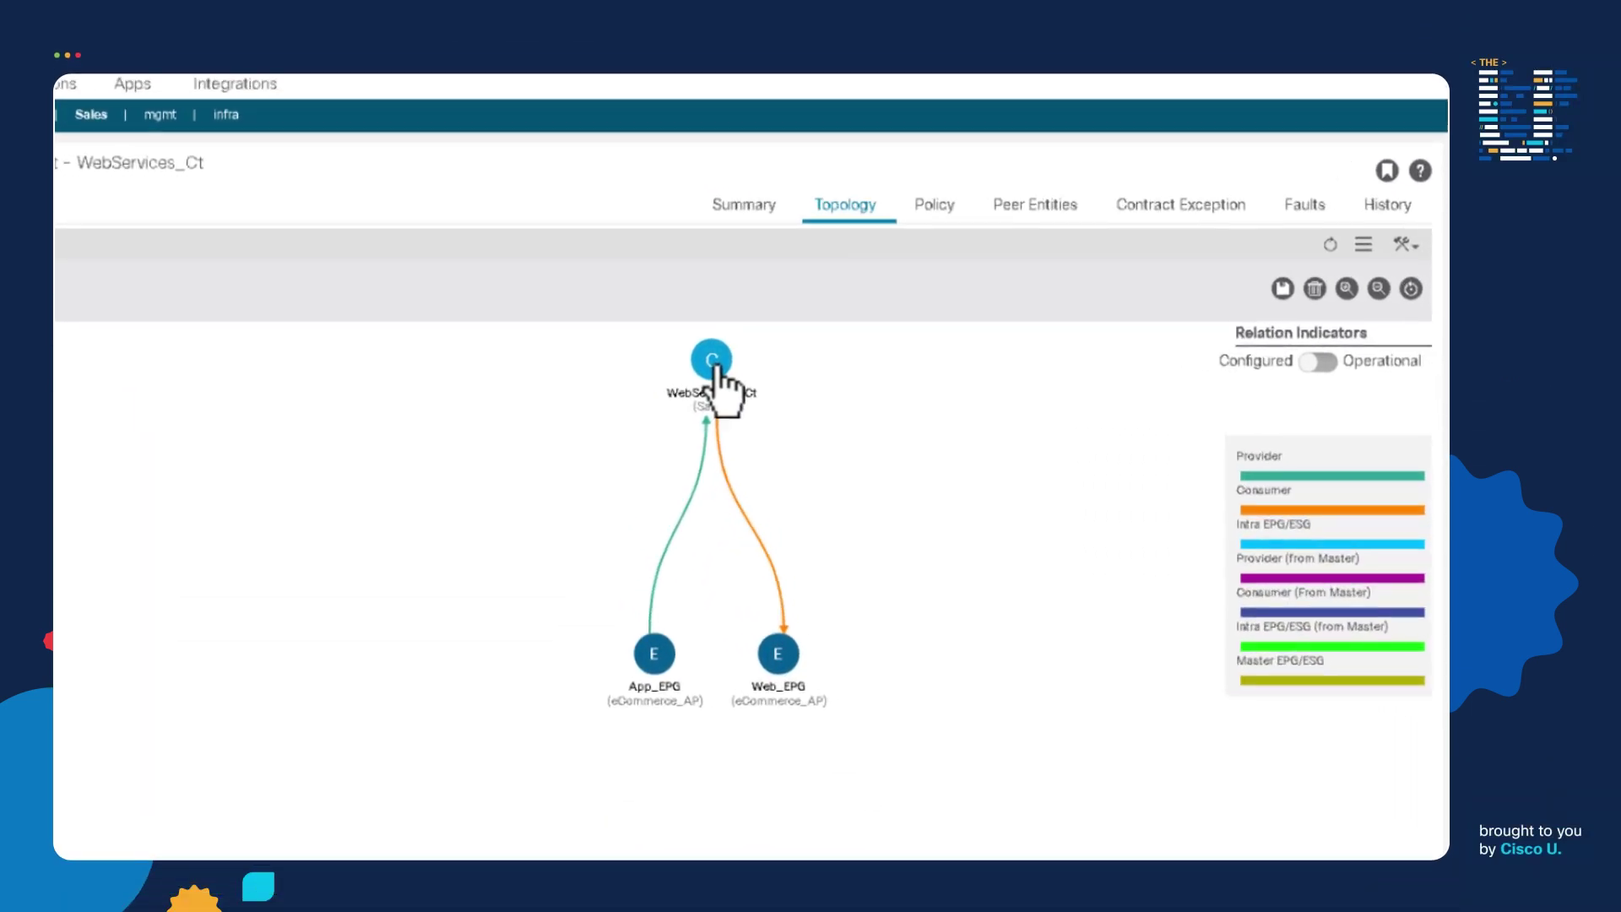
# - Expand the Sales tenant's Filters folder and open Basic_Fltr to view its ICMP and TCP22 entries
pyautogui.moveTo(679, 361)
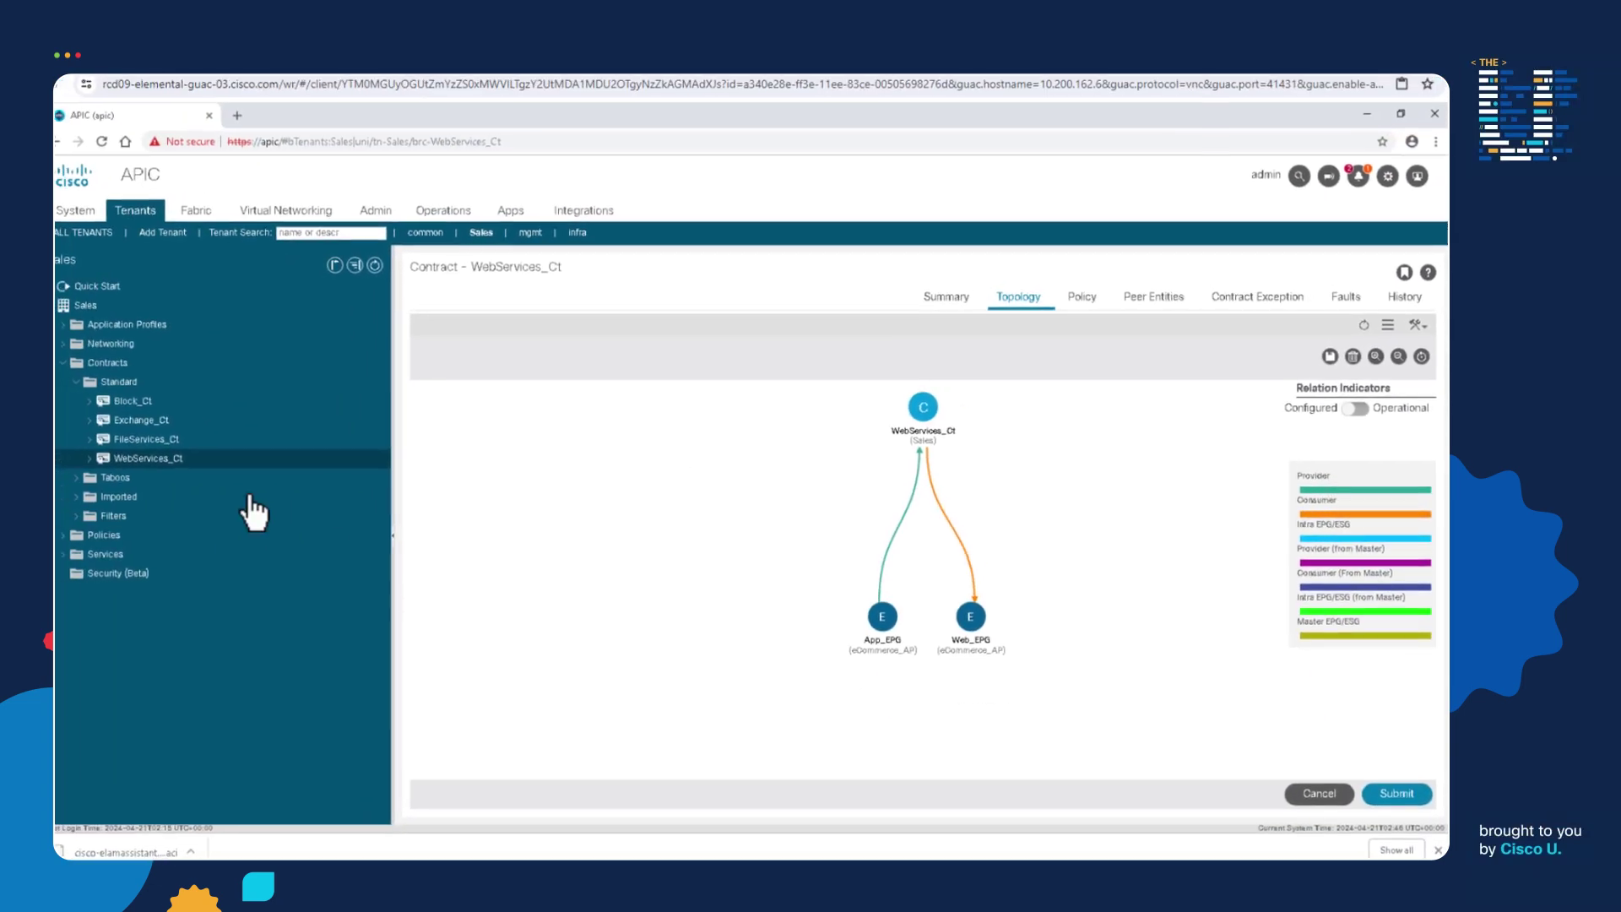
pyautogui.click(89, 518)
pyautogui.click(136, 537)
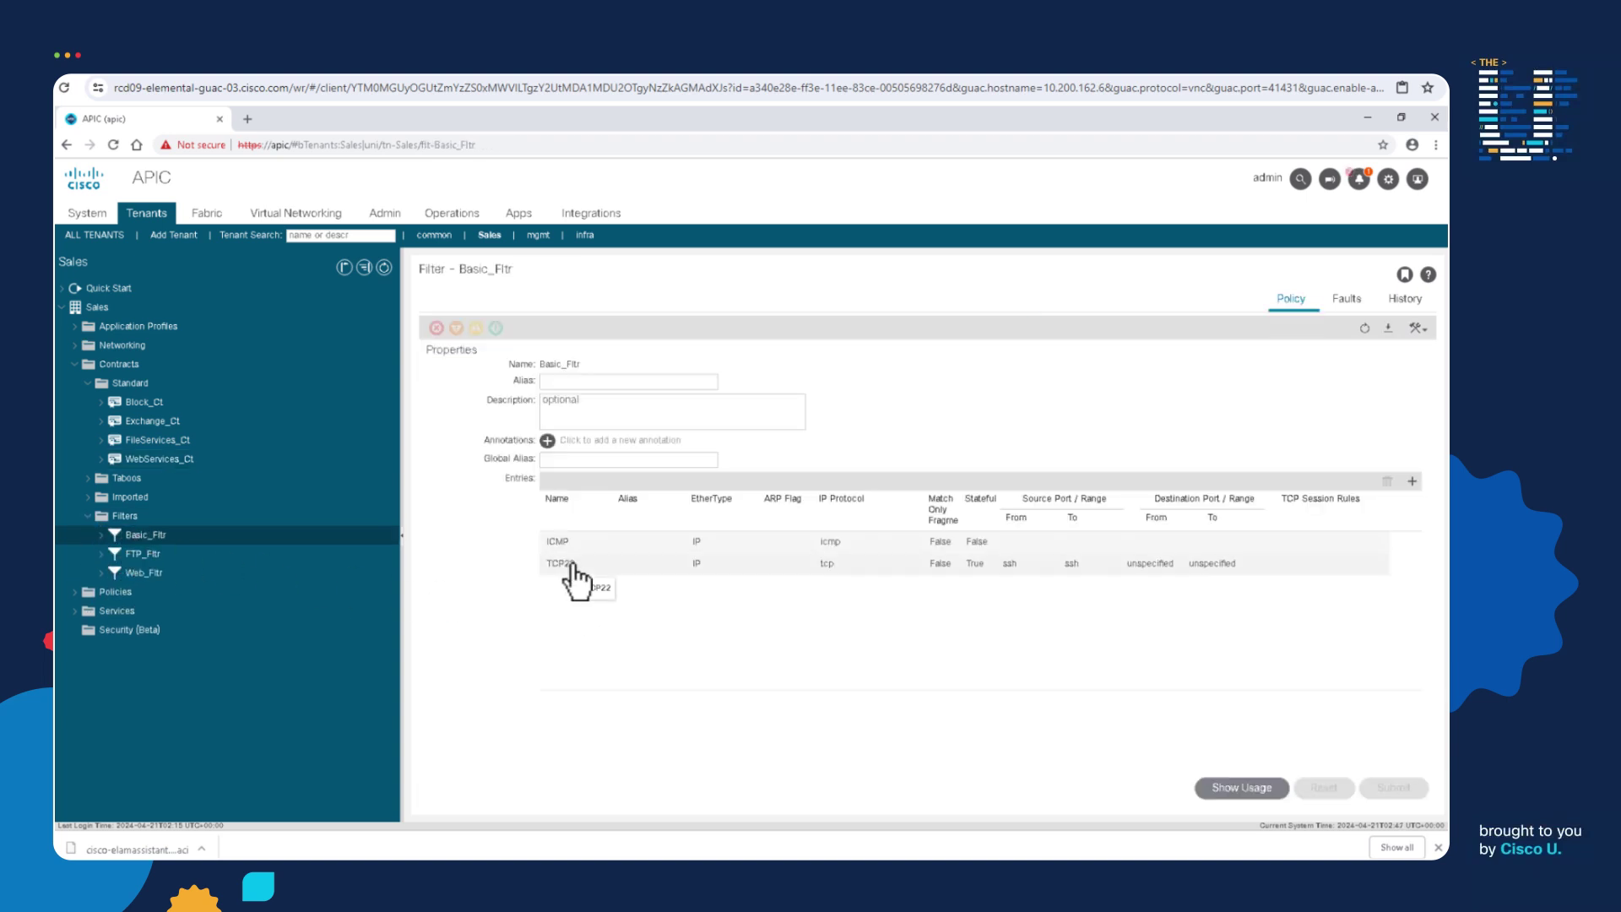
# - Change the TCP22 entry to unspecified source ports and destination port 22 (ssh), and submit
pyautogui.doubleClick(572, 566)
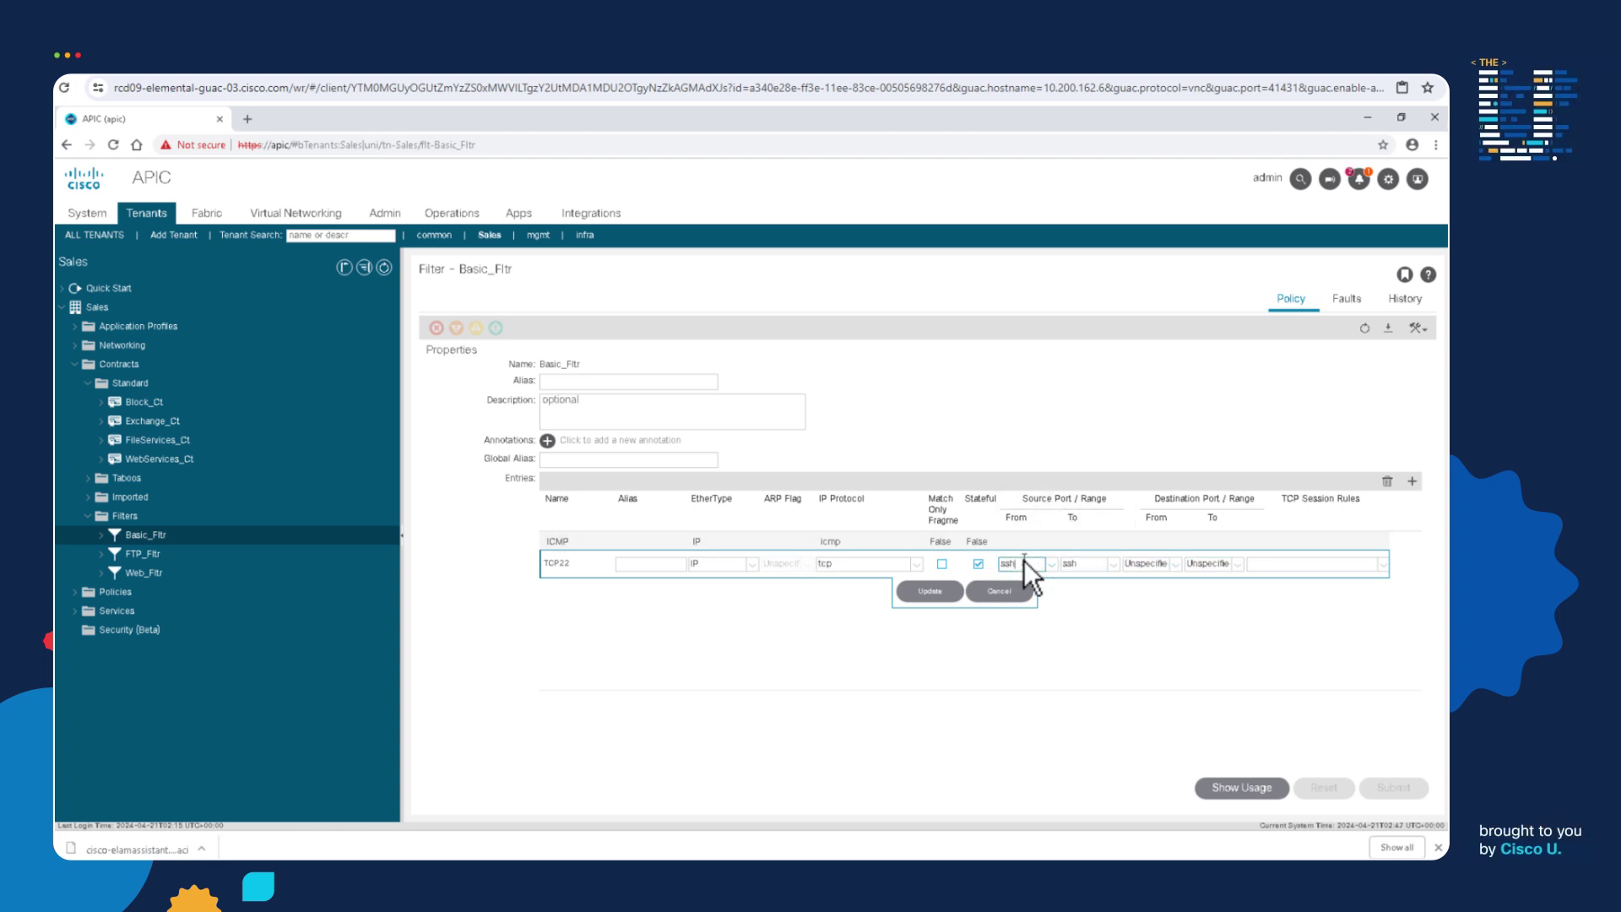
pyautogui.press('BackSpace')
pyautogui.press('BackSpace')
pyautogui.press('BackSpace')
pyautogui.press('Tab')
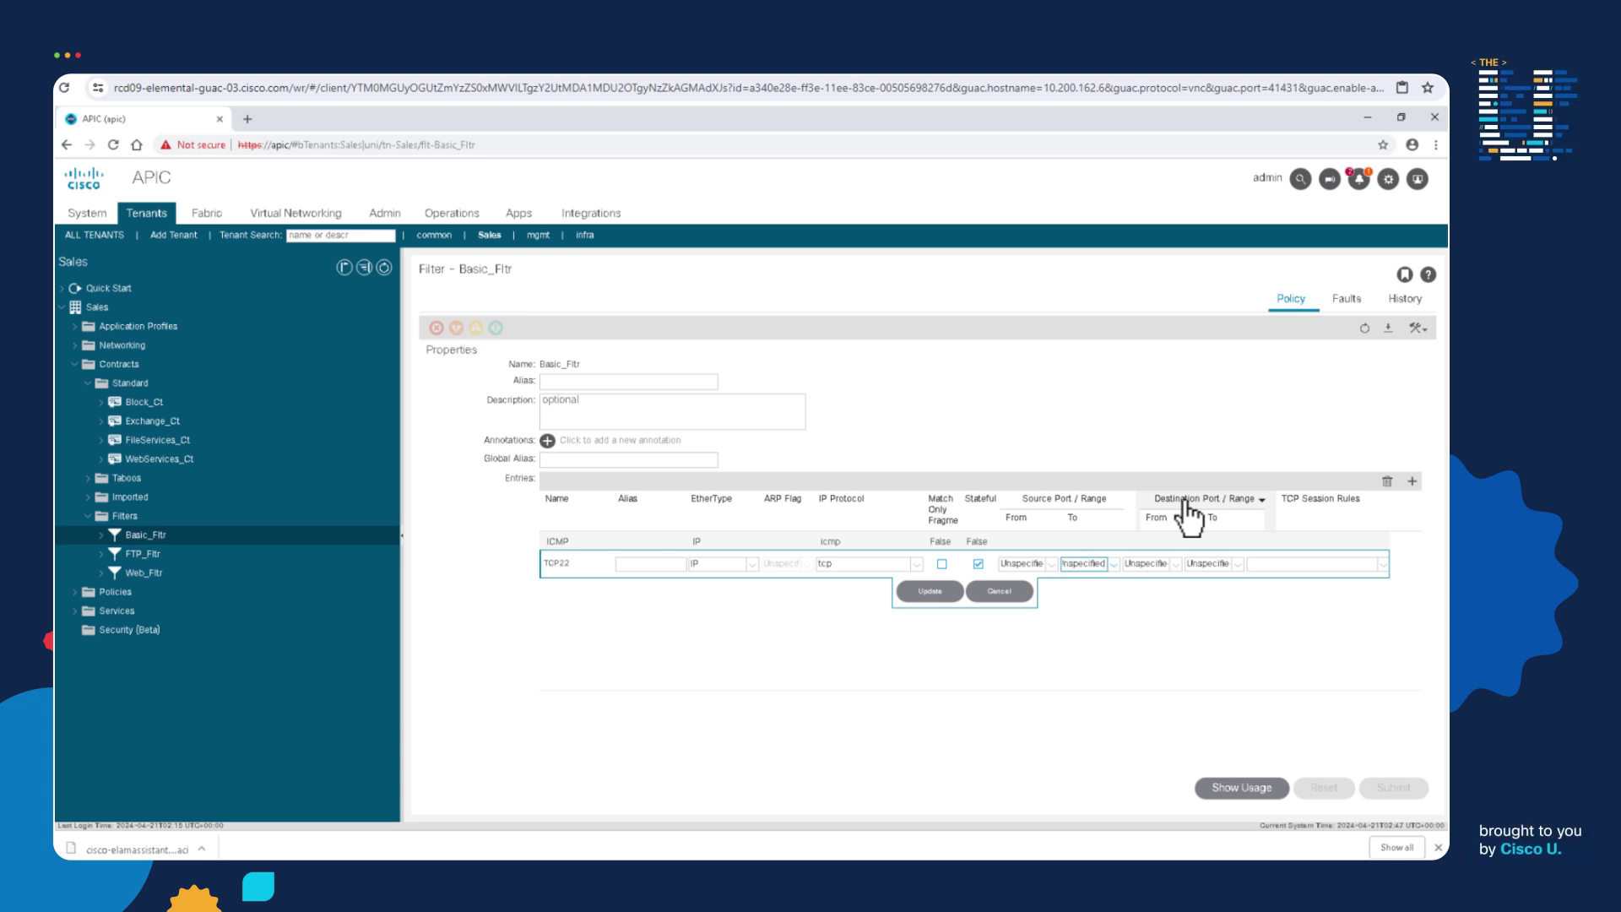
pyautogui.click(1145, 564)
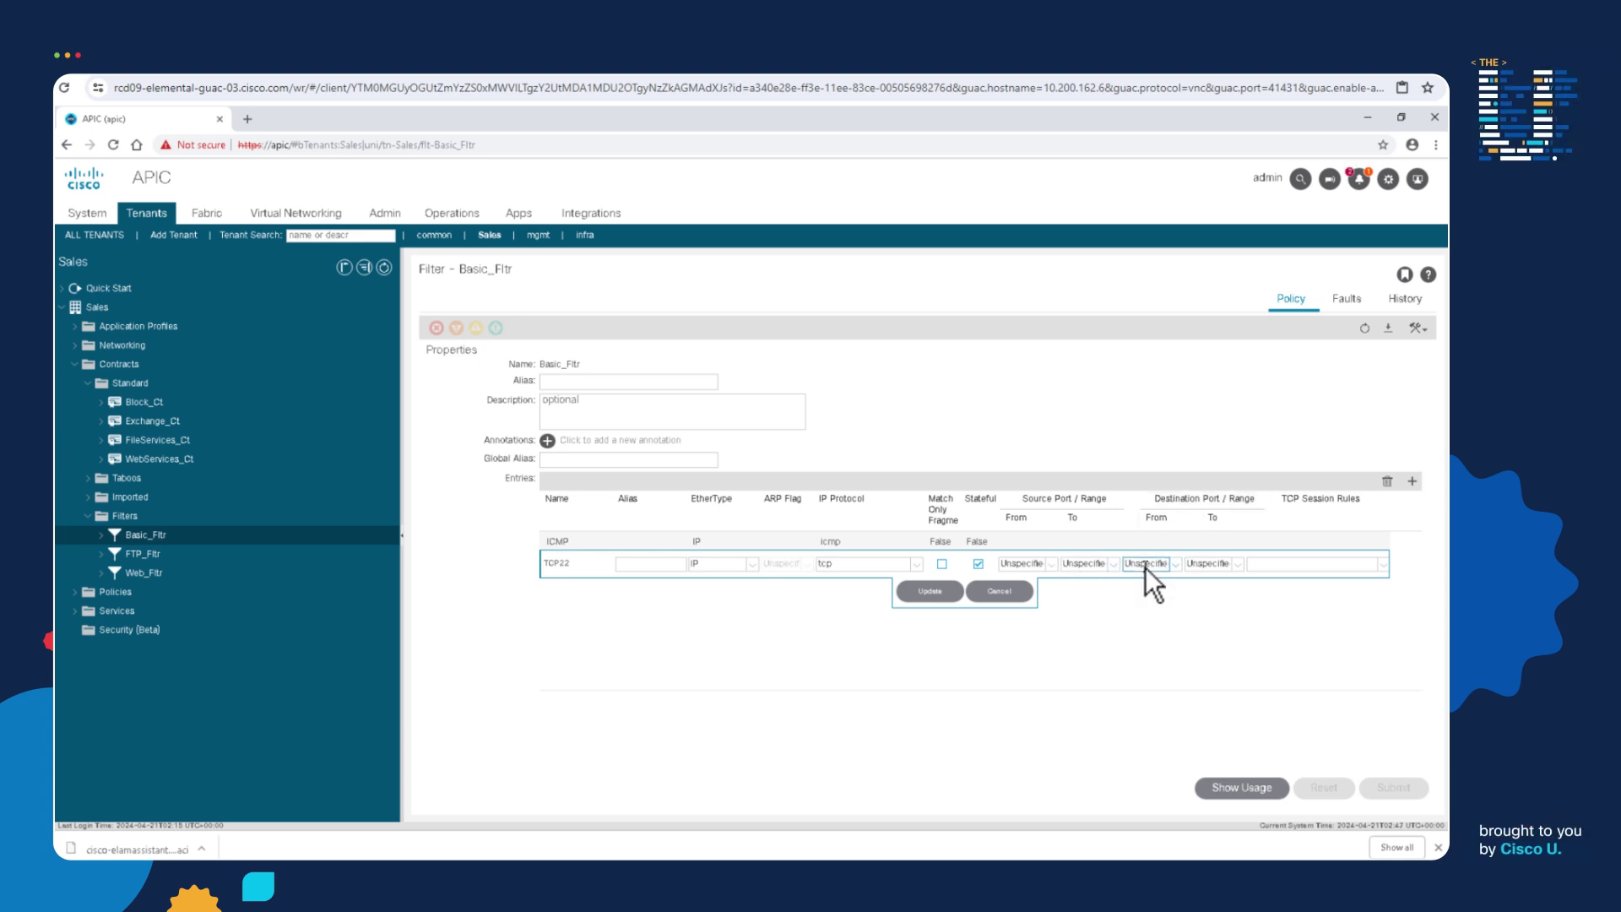
pyautogui.write('22')
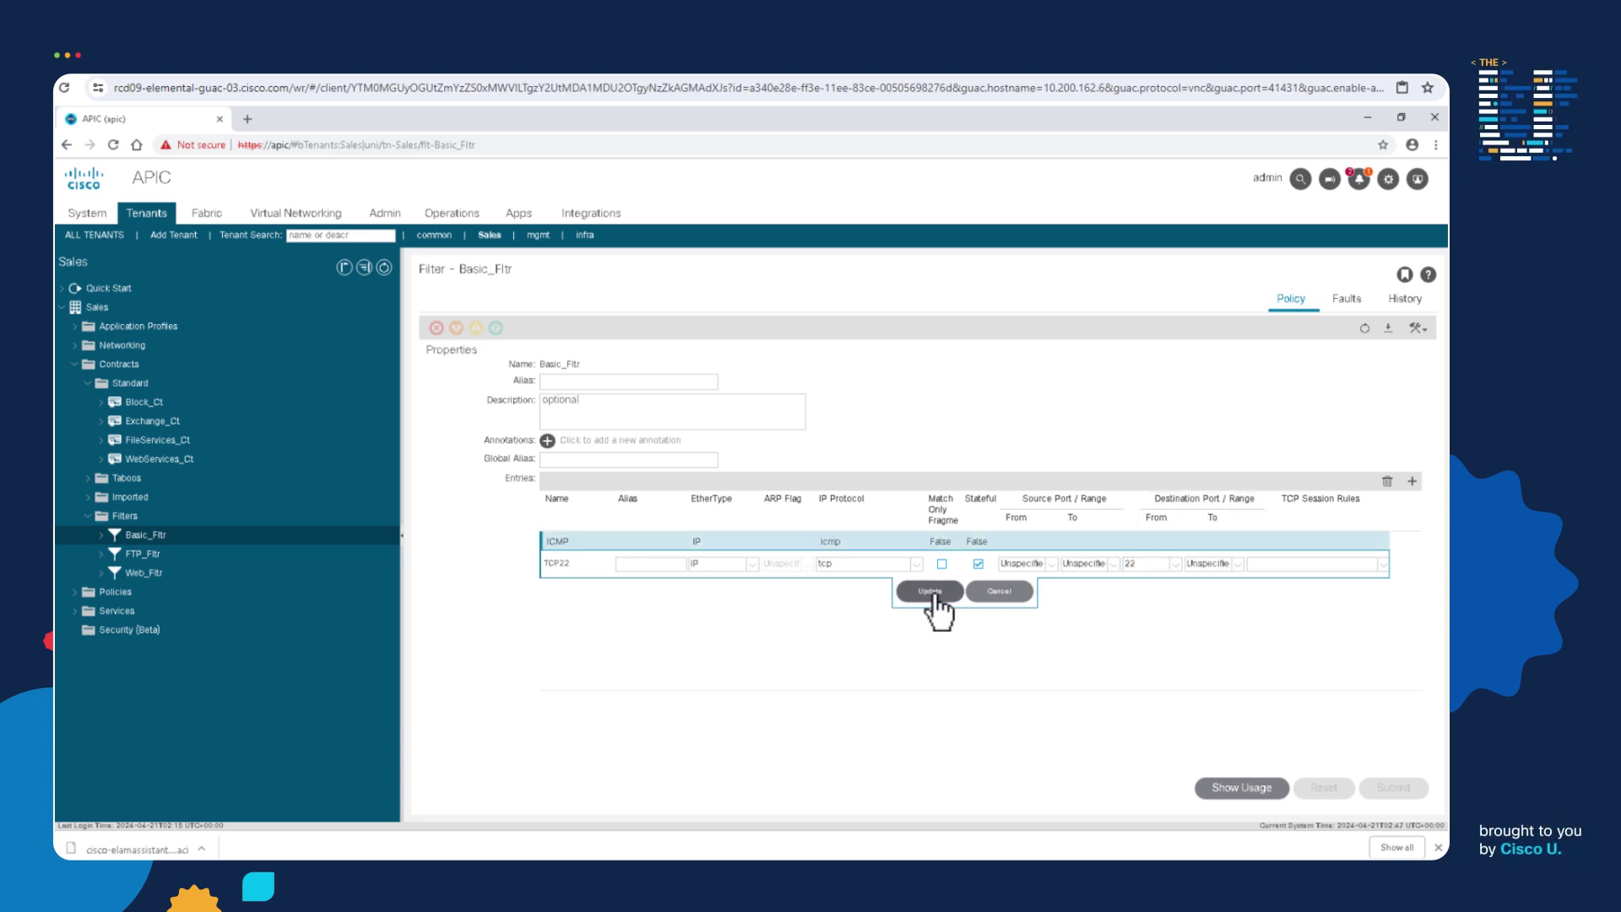
pyautogui.click(930, 591)
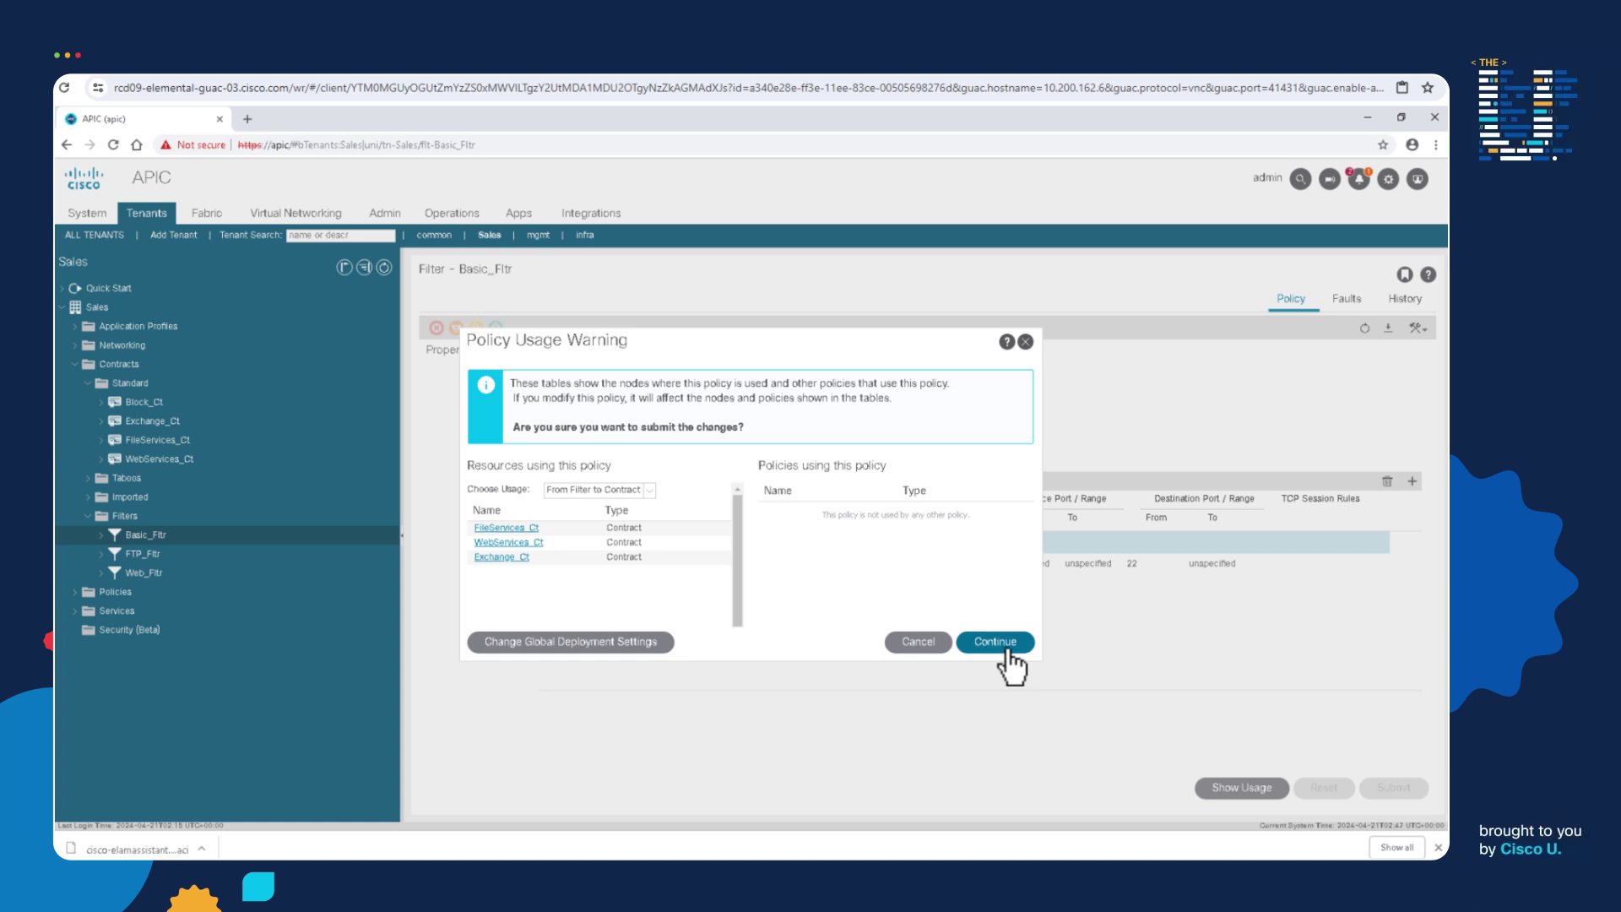
pyautogui.click(994, 642)
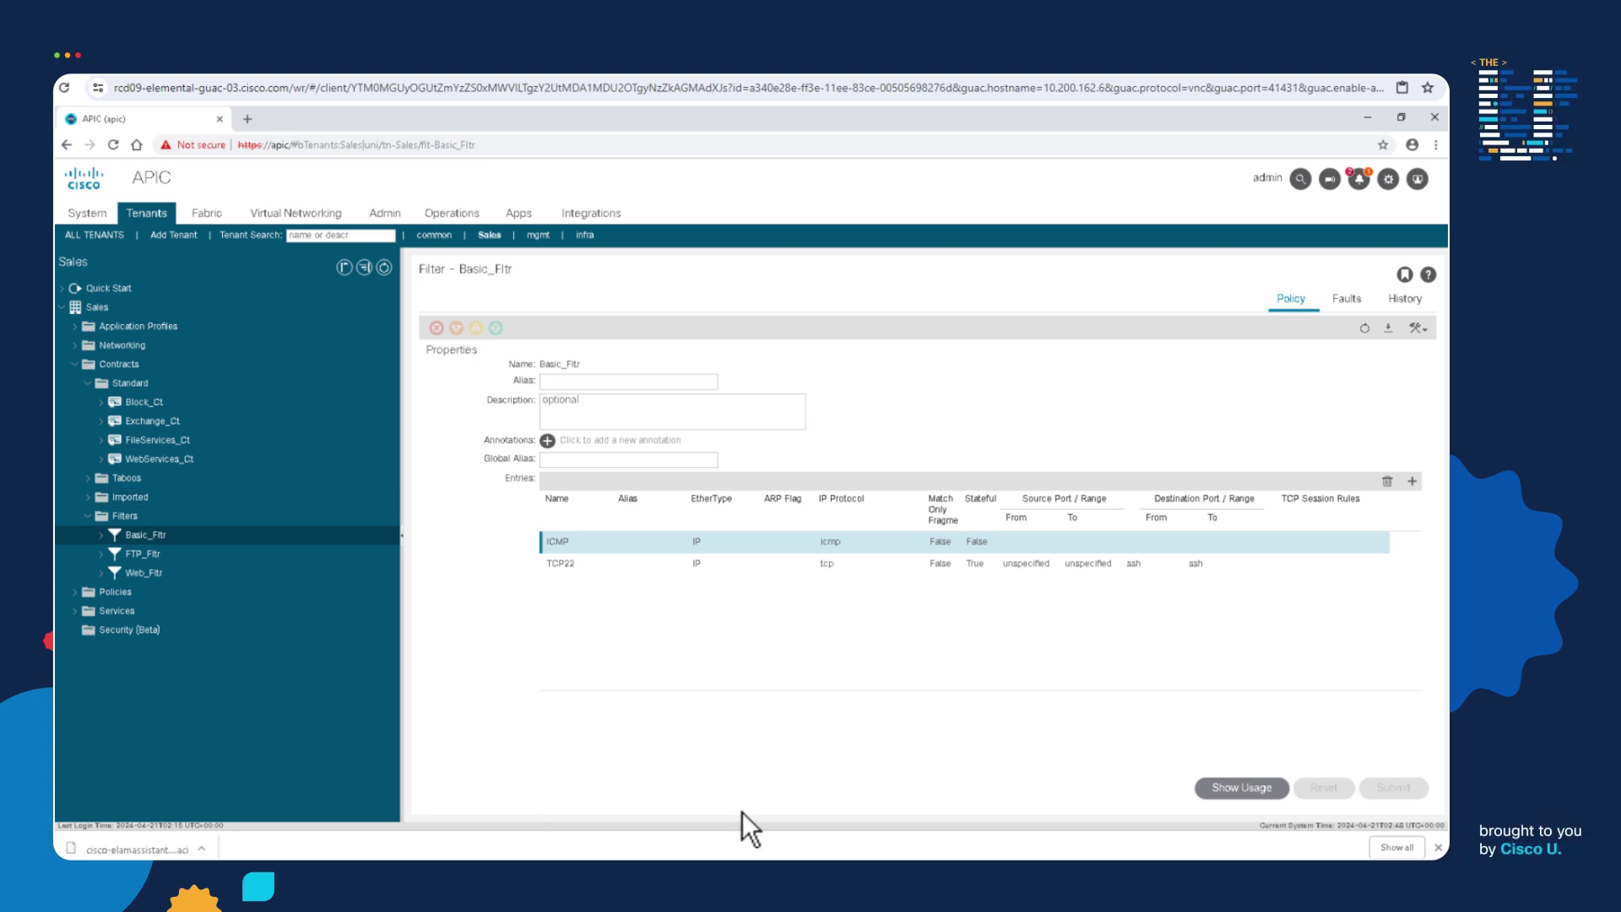
# - In the web host's terminal, clear the screen, run 'ssh app' and enter the root password
pyautogui.hotkey('alt', 'Tab')
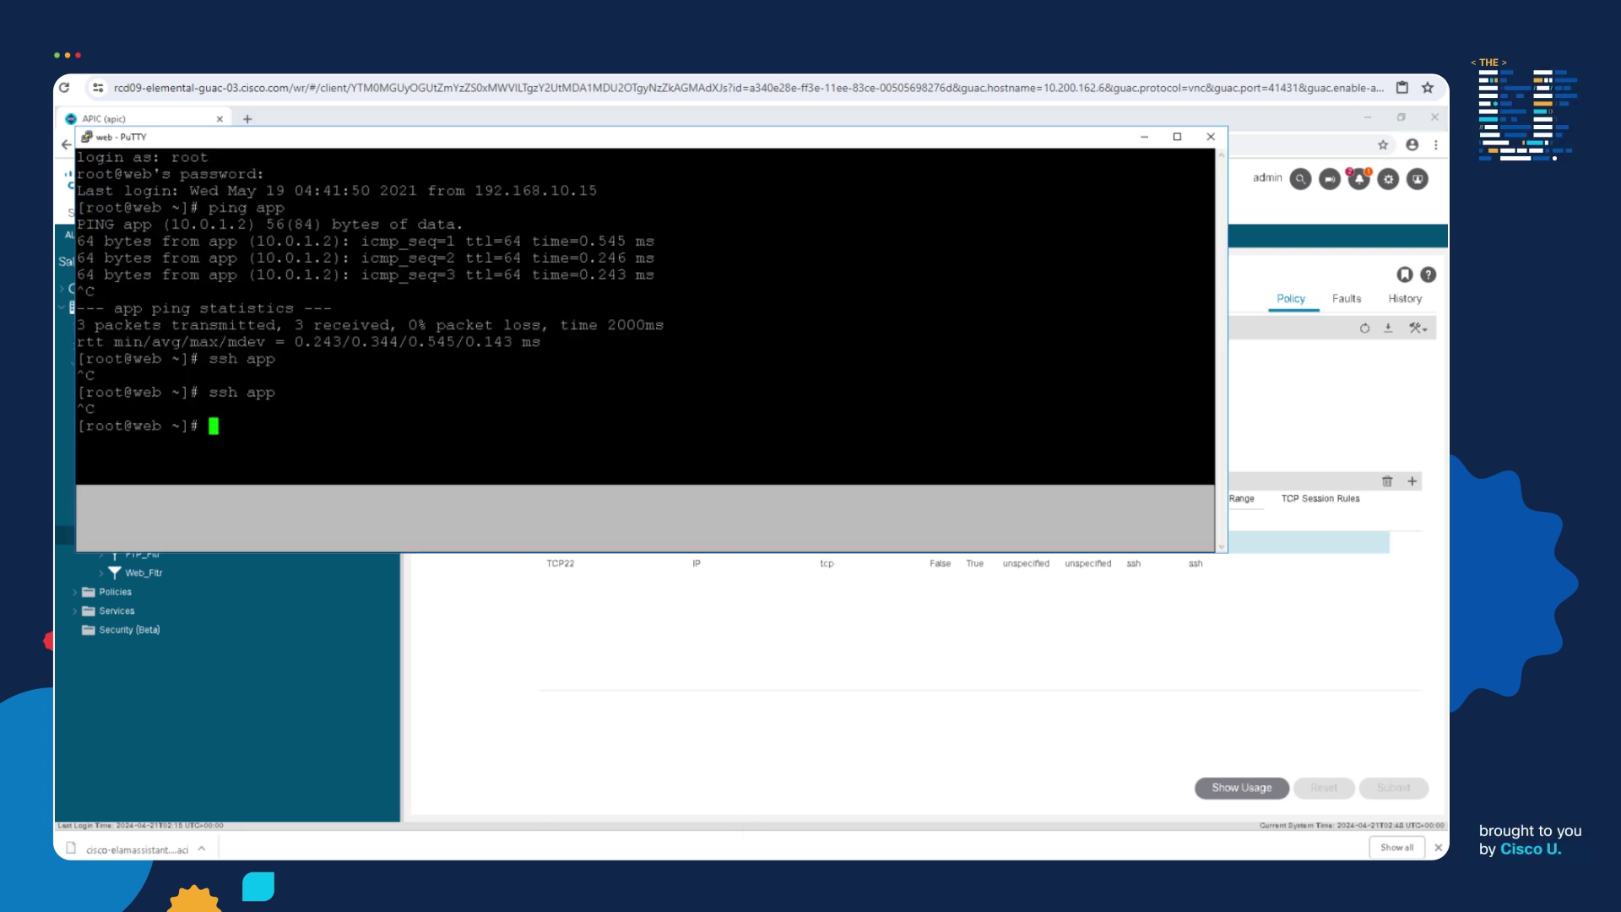
pyautogui.hotkey('ctrl', 'l')
pyautogui.write('ssh app')
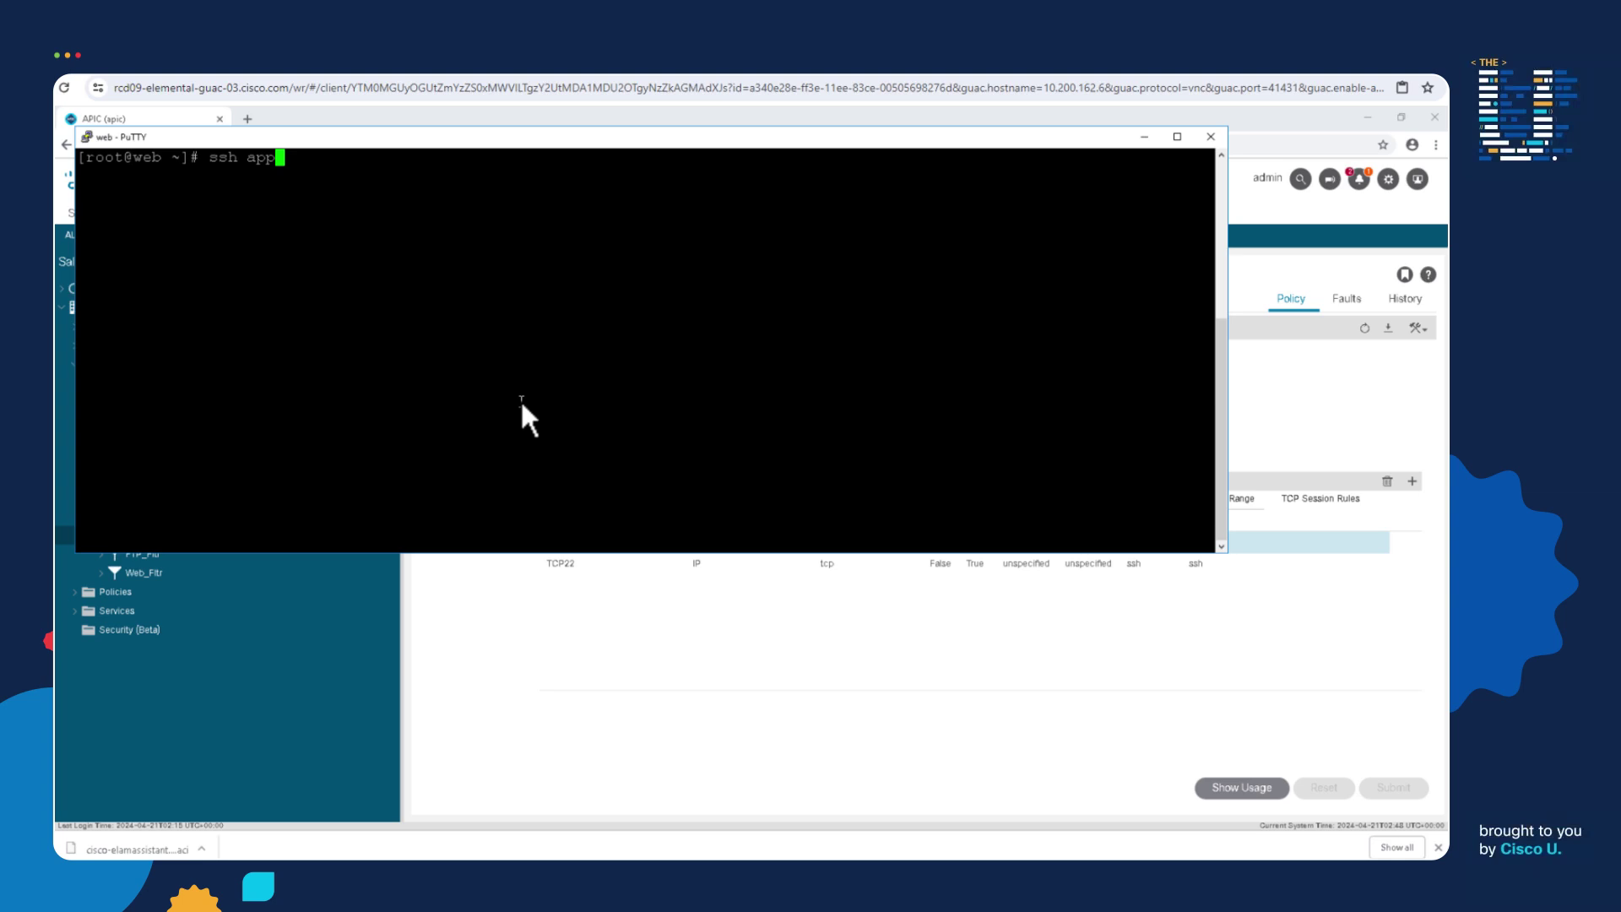
pyautogui.press('Return')
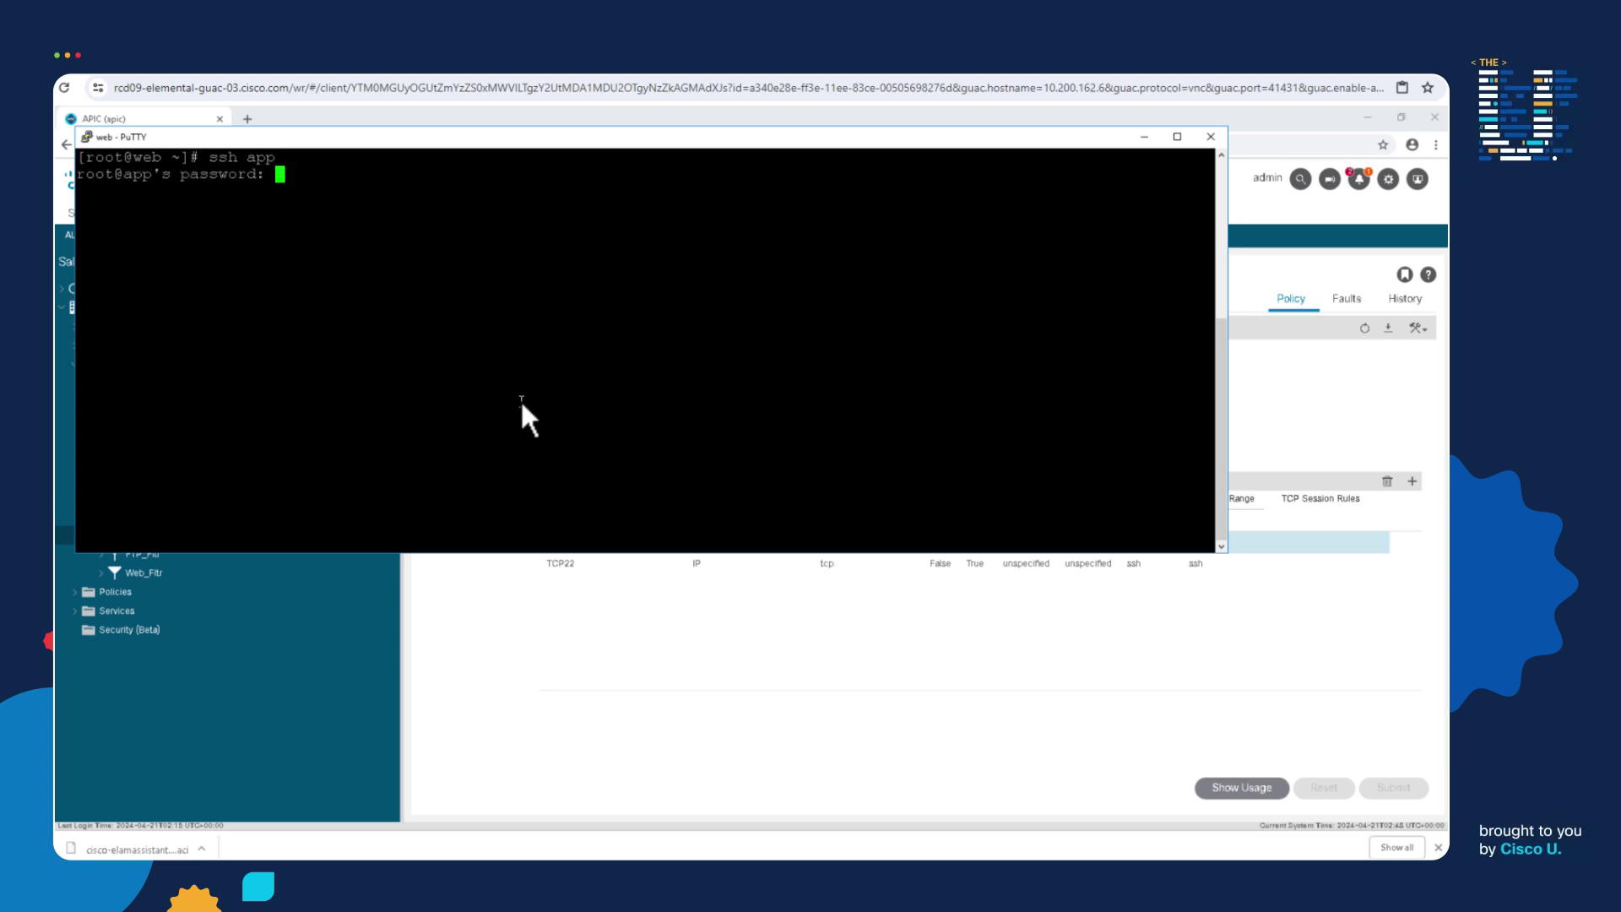
pyautogui.press('Return')
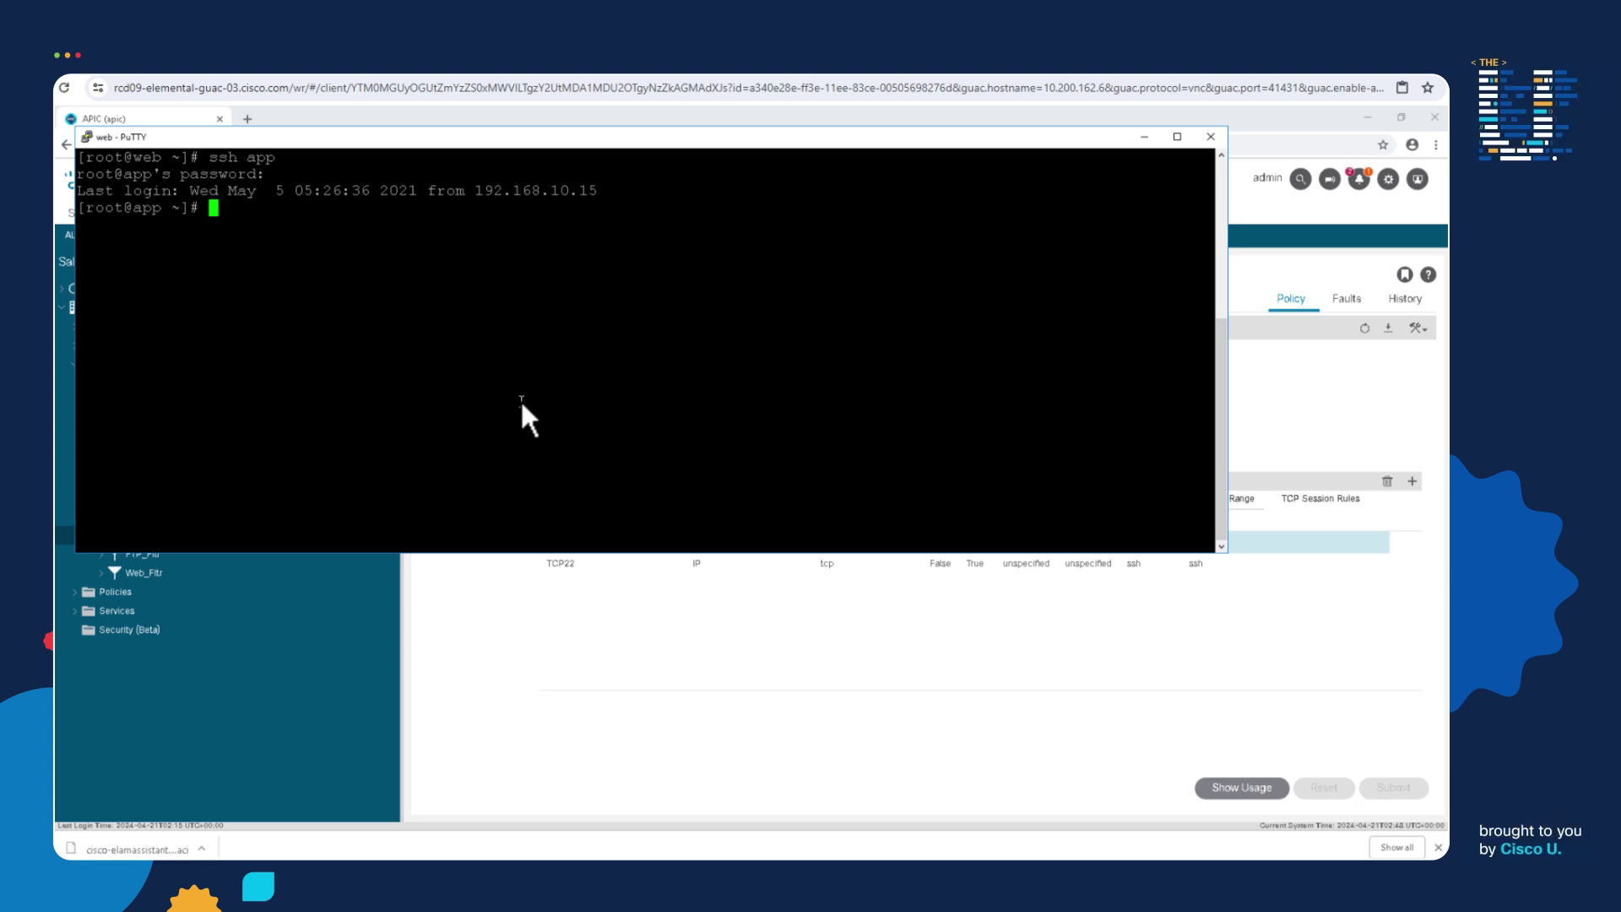